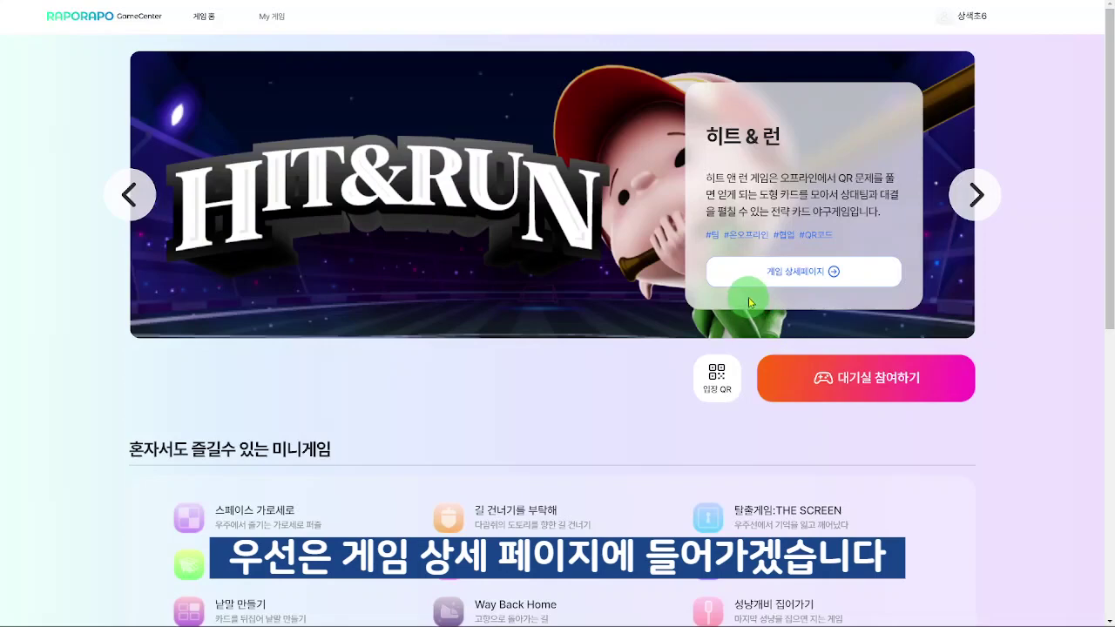
- Open the detail page of the QR퀴즈 방탈출 game and list the sets under 나의 게임 세트
{"action": "left_click", "coordinate": [964, 195]}
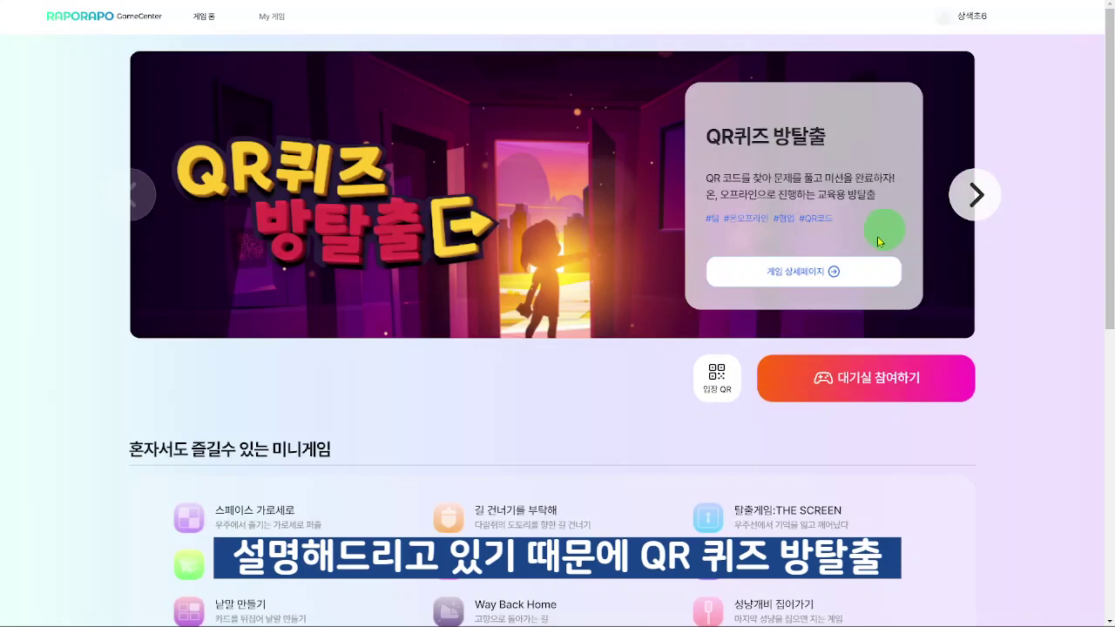
{"action": "left_click", "coordinate": [789, 273]}
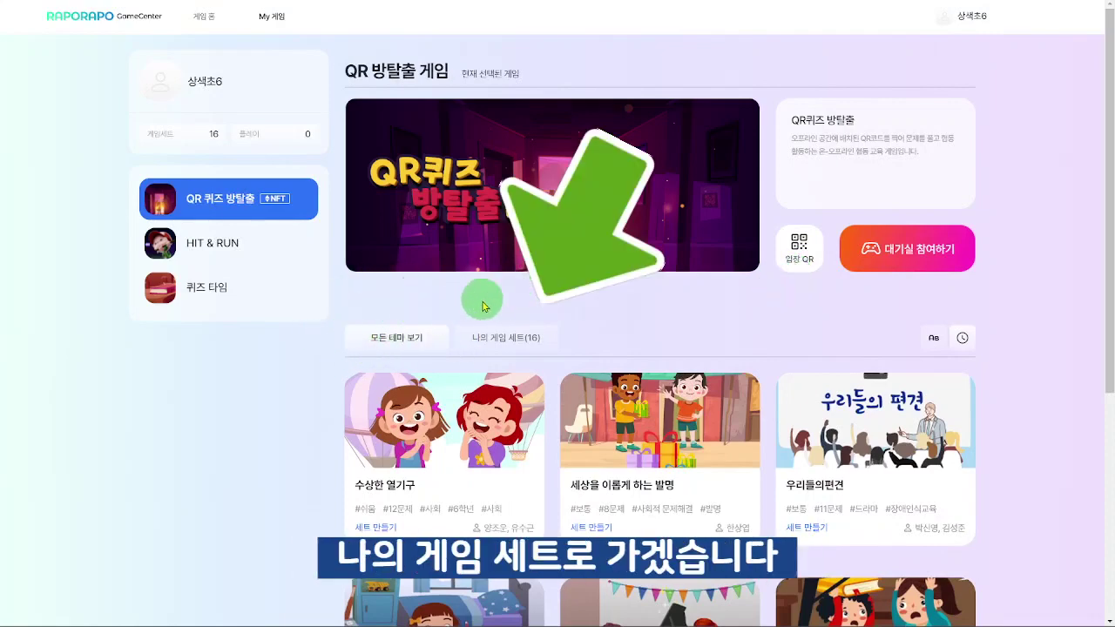
{"action": "left_click", "coordinate": [529, 338]}
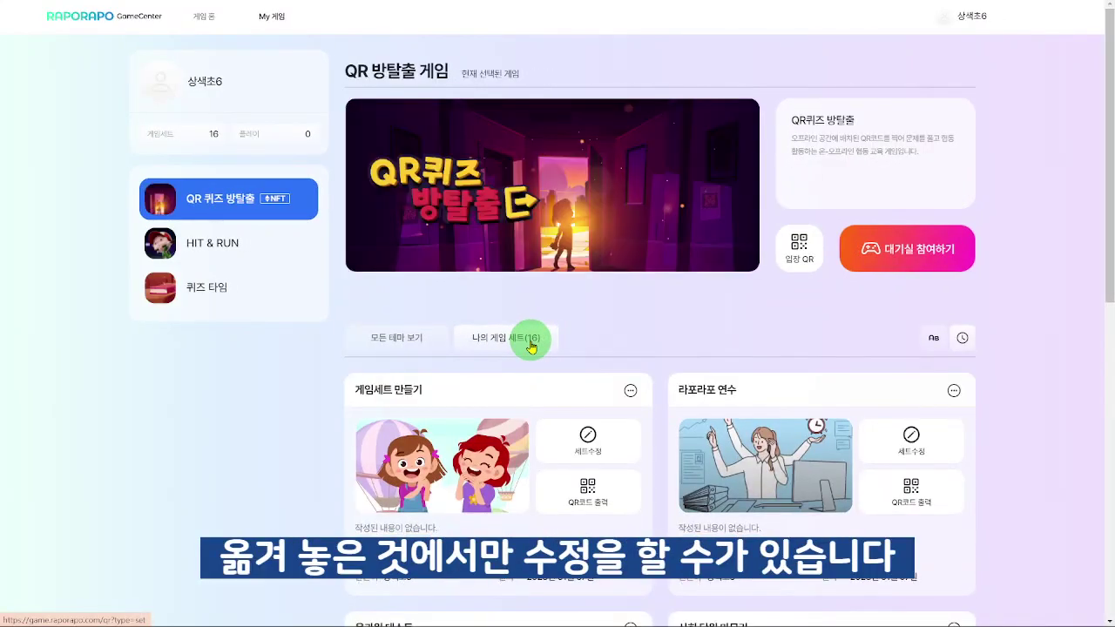
{"action": "scroll", "coordinate": [529, 347], "scroll_direction": "down", "scroll_amount": 1}
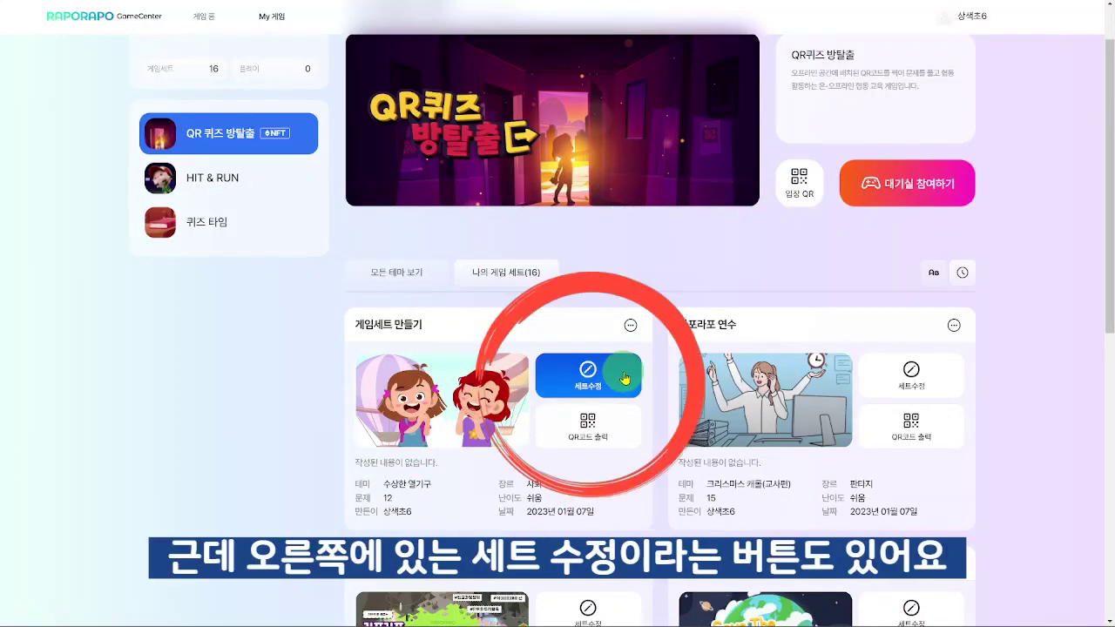
- Rename the game set 게임세트 만들기 to "사회 수업" and apply the change
{"action": "left_click", "coordinate": [582, 374]}
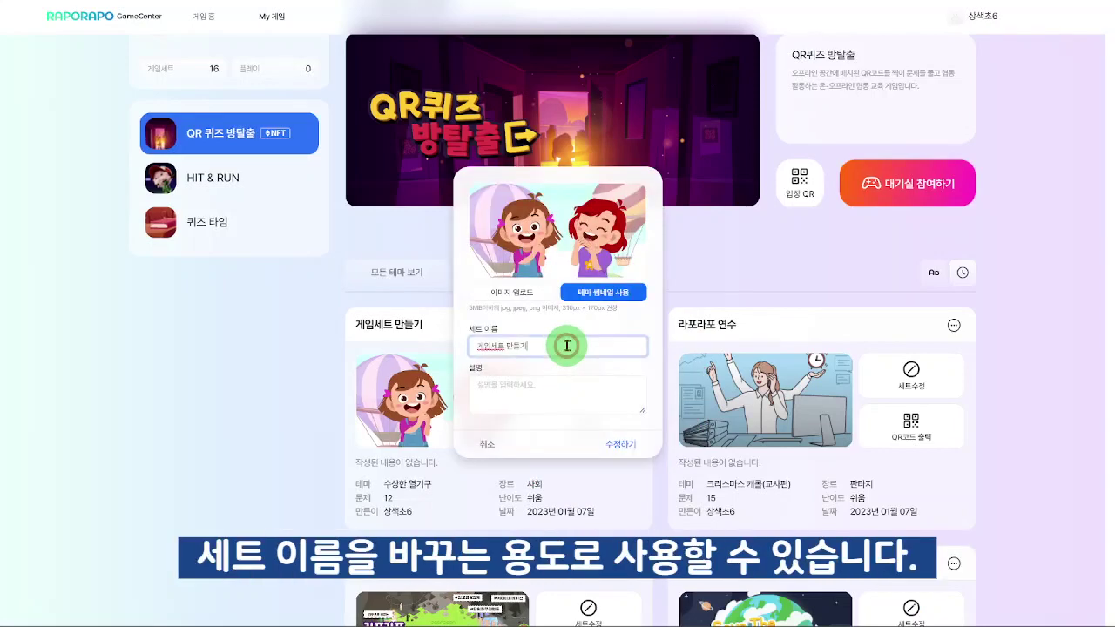
{"action": "triple_click", "coordinate": [567, 346]}
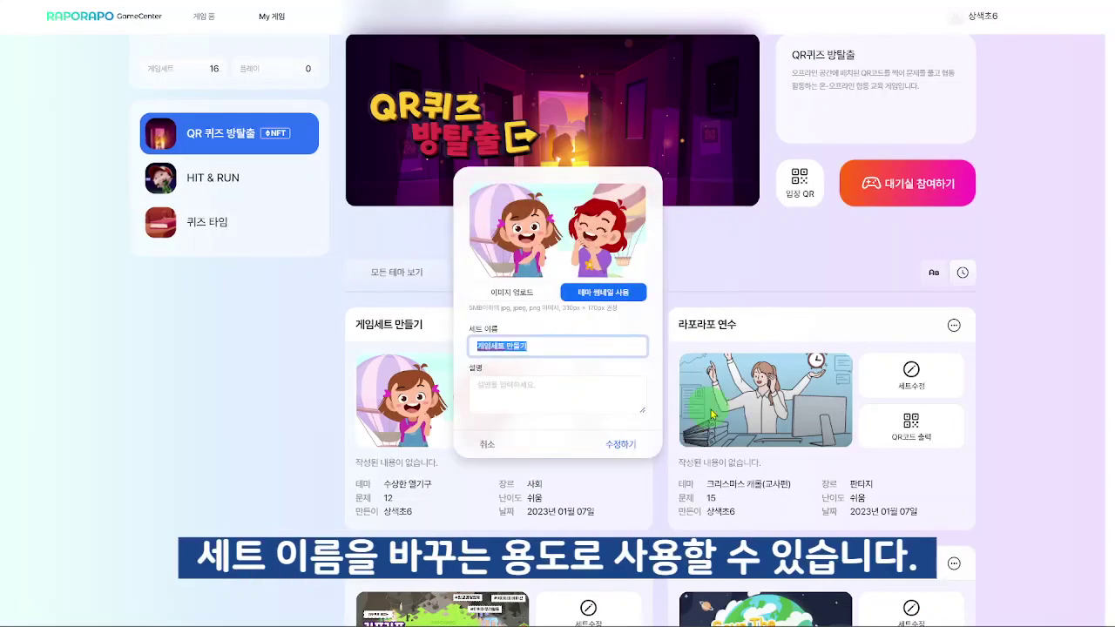
{"action": "key", "text": "BackSpace"}
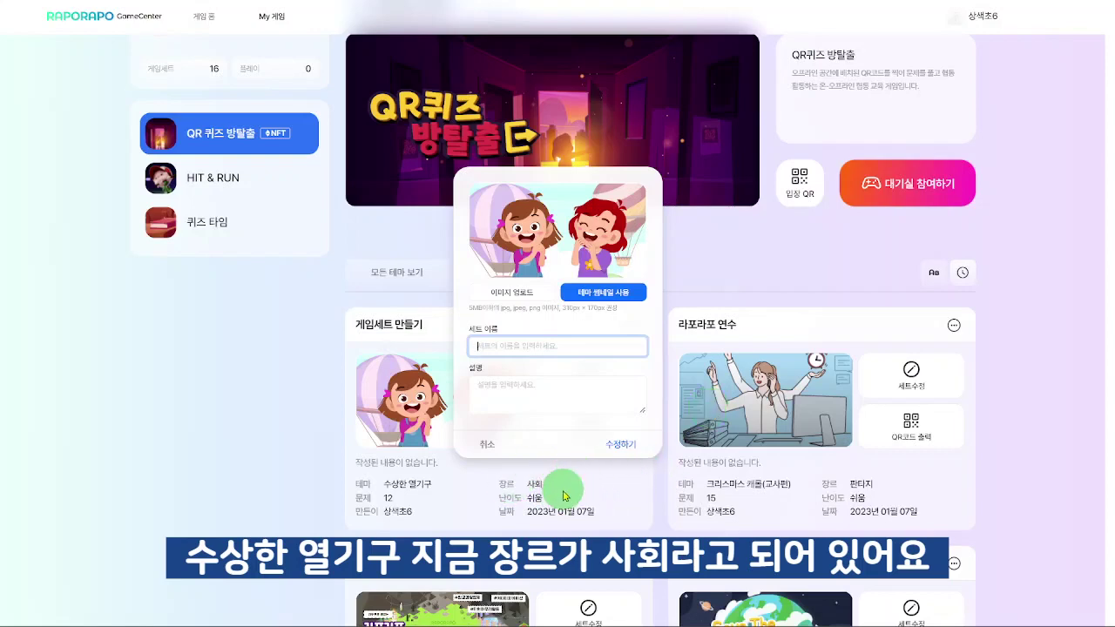
{"action": "type", "text": "사회 수업"}
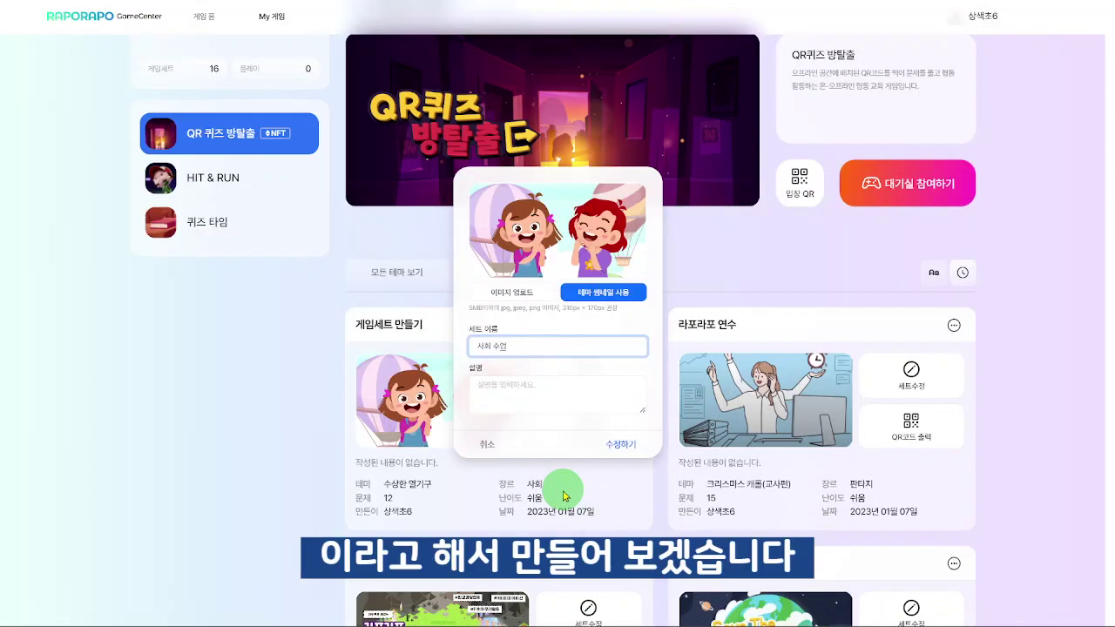
{"action": "left_click", "coordinate": [630, 444]}
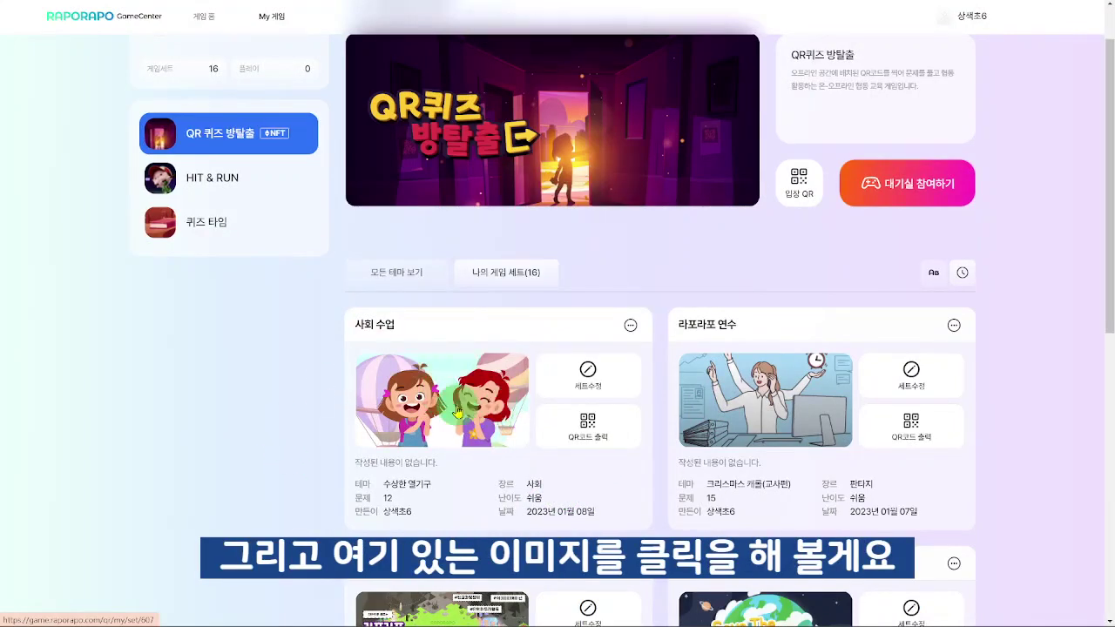
- Open the first 일반 문제 of the 사회 수업 set for editing and replace its question text with "이 포켓몬은 누구일까요?"
{"action": "left_click", "coordinate": [458, 411]}
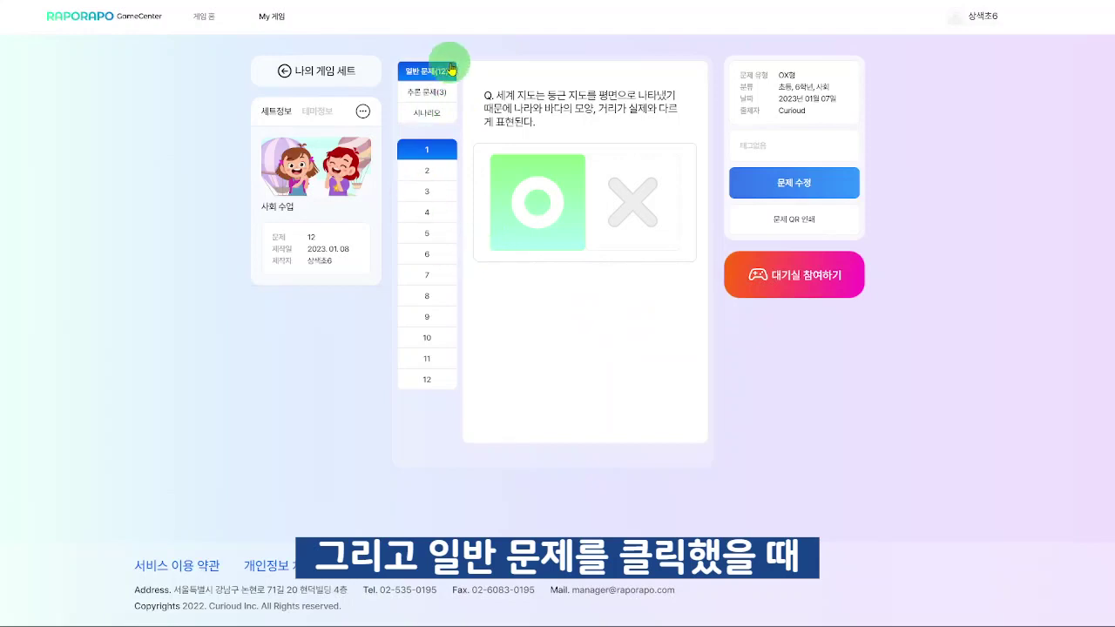
{"action": "left_click", "coordinate": [839, 179]}
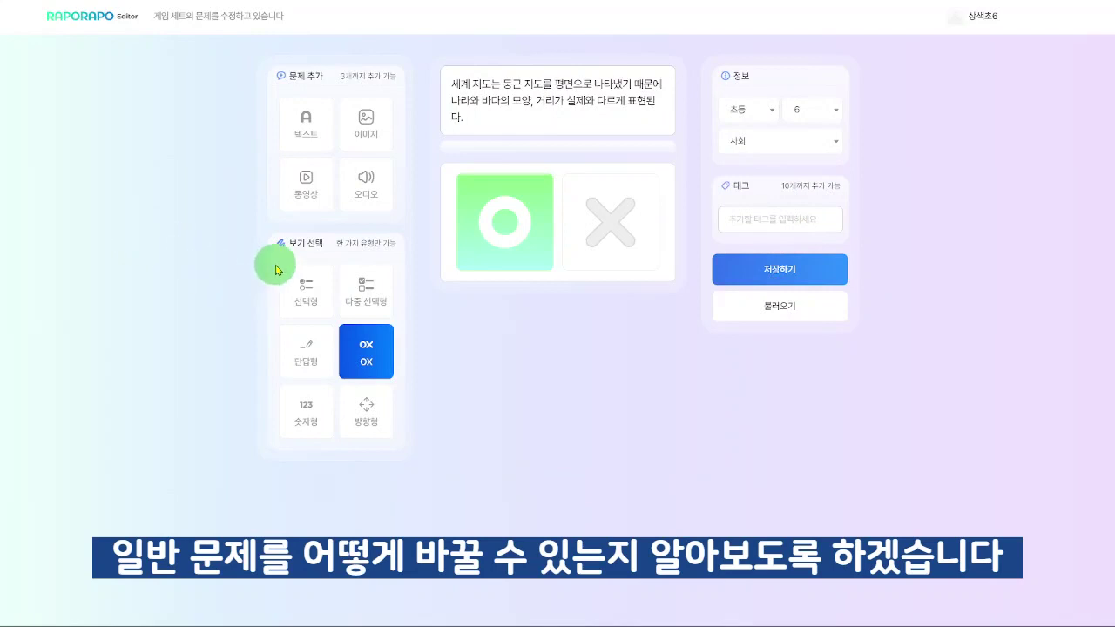
{"action": "left_click", "coordinate": [461, 100]}
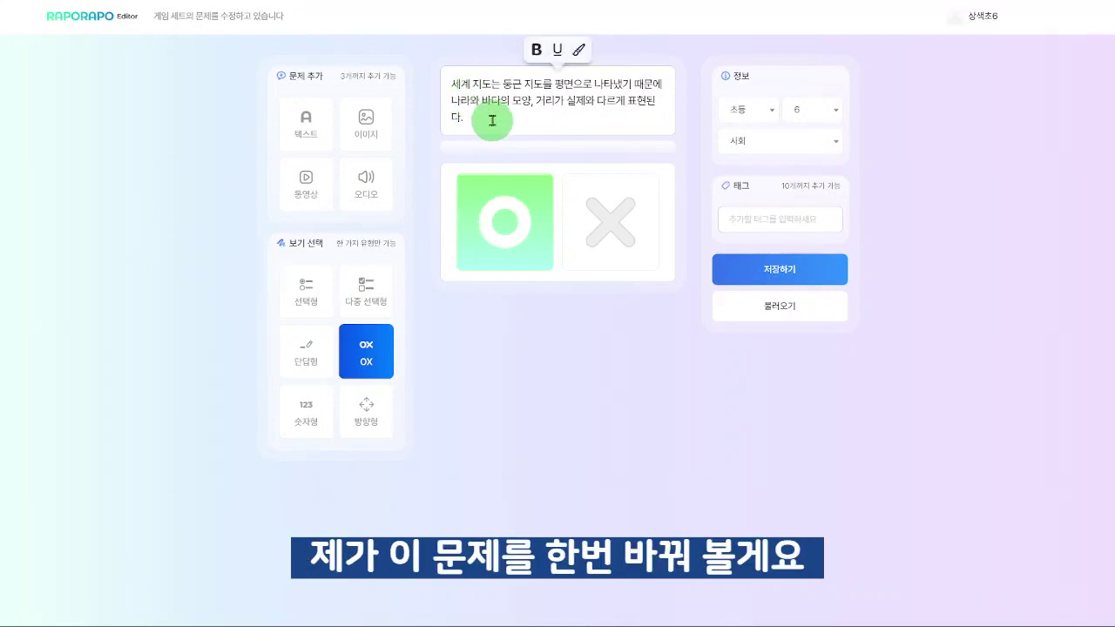
{"action": "left_click", "coordinate": [491, 119]}
{"action": "left_click_drag", "start_coordinate": [466, 116], "coordinate": [450, 80]}
{"action": "key", "text": "BackSpace"}
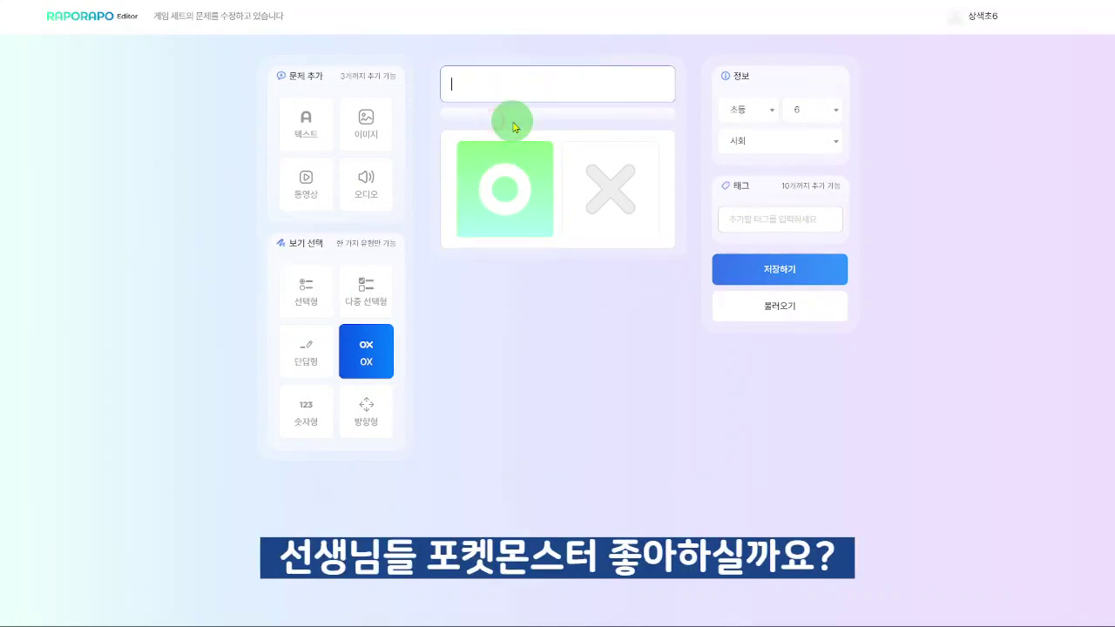
{"action": "type", "text": "이 포켓몬"}
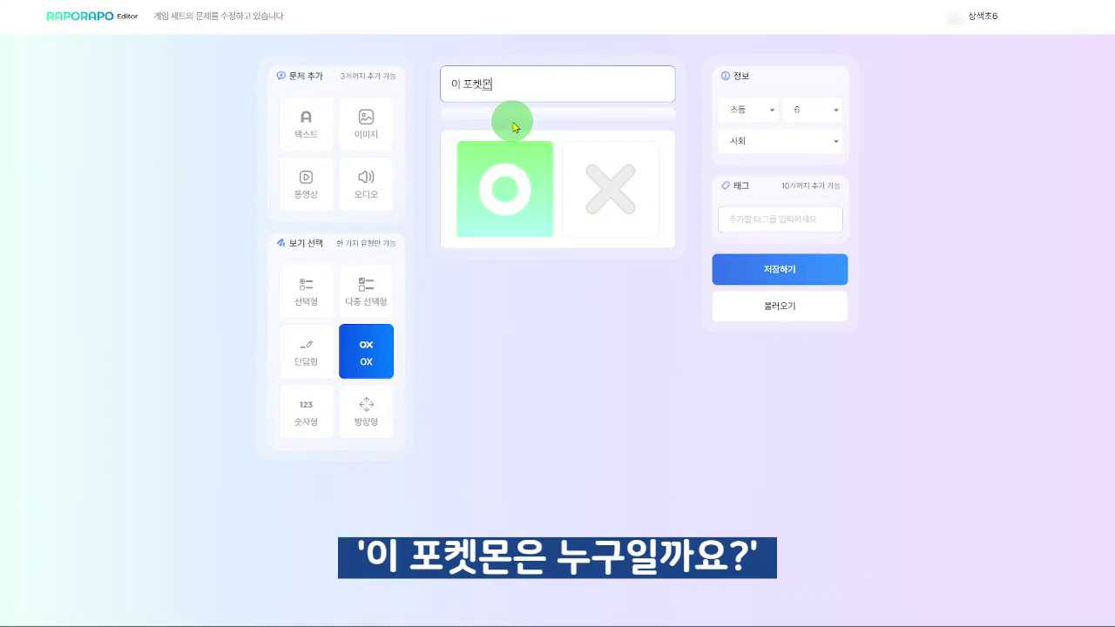
{"action": "type", "text": "은 누구일까요?"}
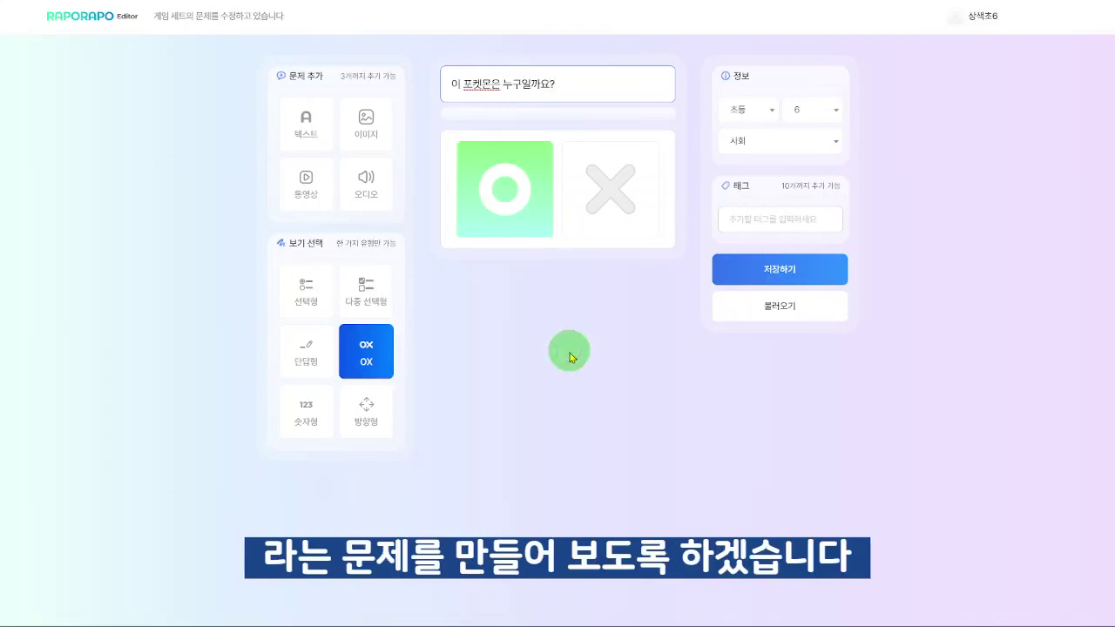
{"action": "left_click", "coordinate": [568, 348]}
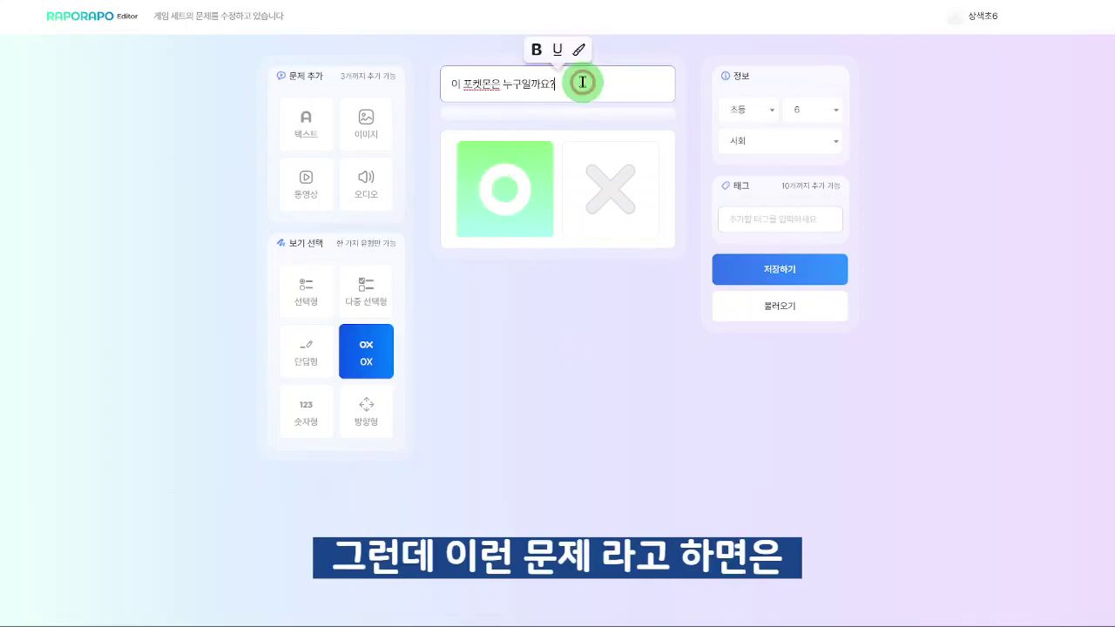
{"action": "left_click_drag", "start_coordinate": [558, 85], "coordinate": [463, 84]}
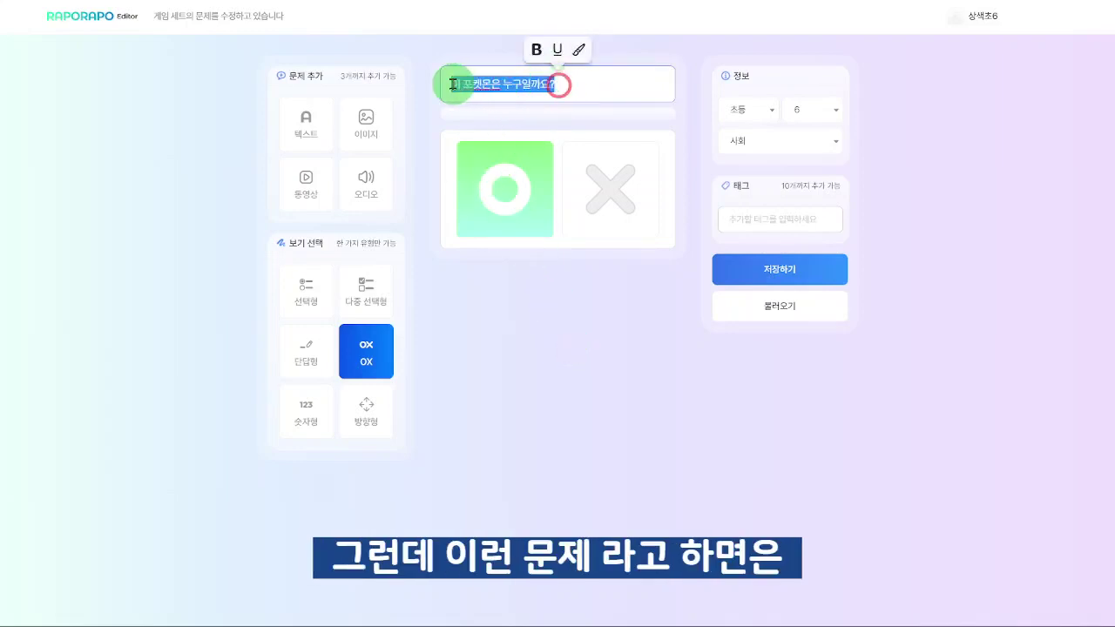
{"action": "left_click", "coordinate": [697, 83]}
{"action": "left_click", "coordinate": [580, 83]}
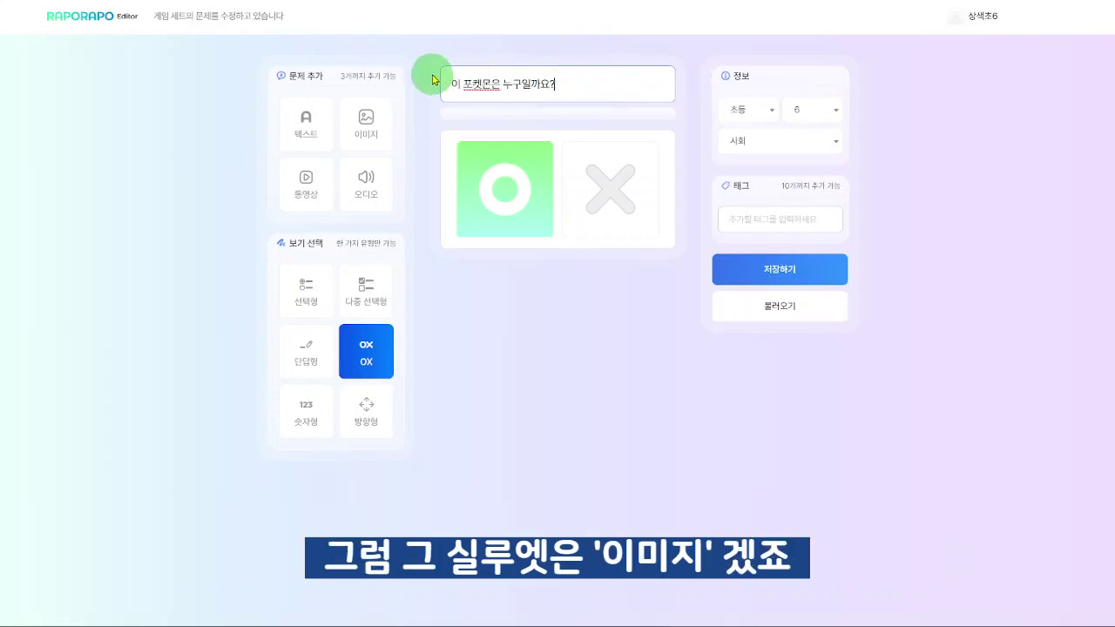
- Add an image element below the question text and load the black Pokémon silhouette picture from the 다운로드 folder
{"action": "left_click", "coordinate": [359, 128]}
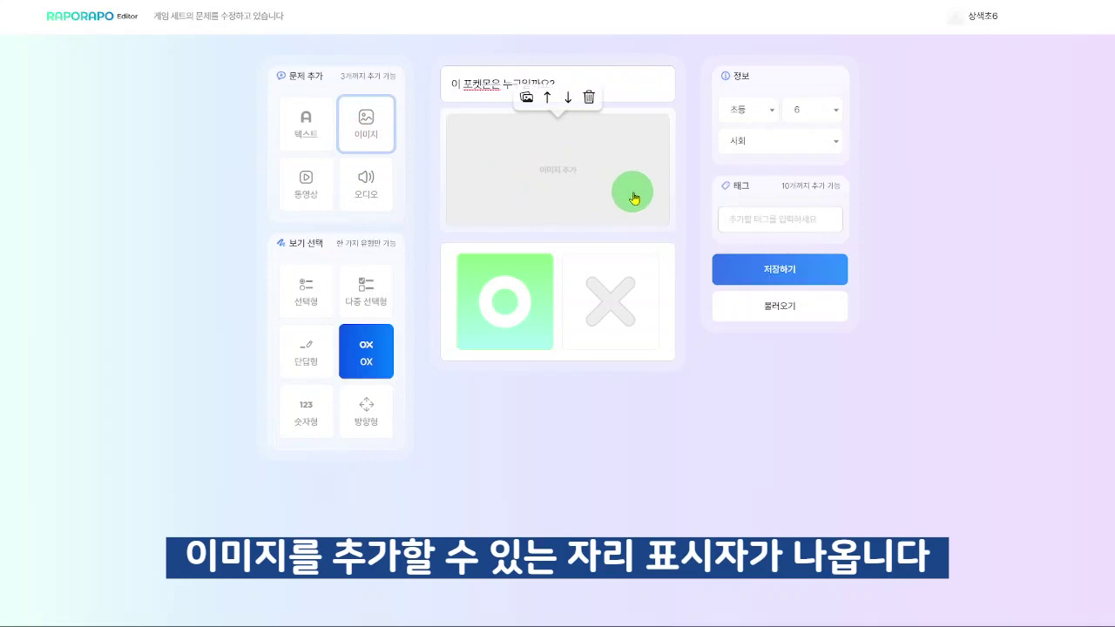
{"action": "left_click", "coordinate": [527, 97]}
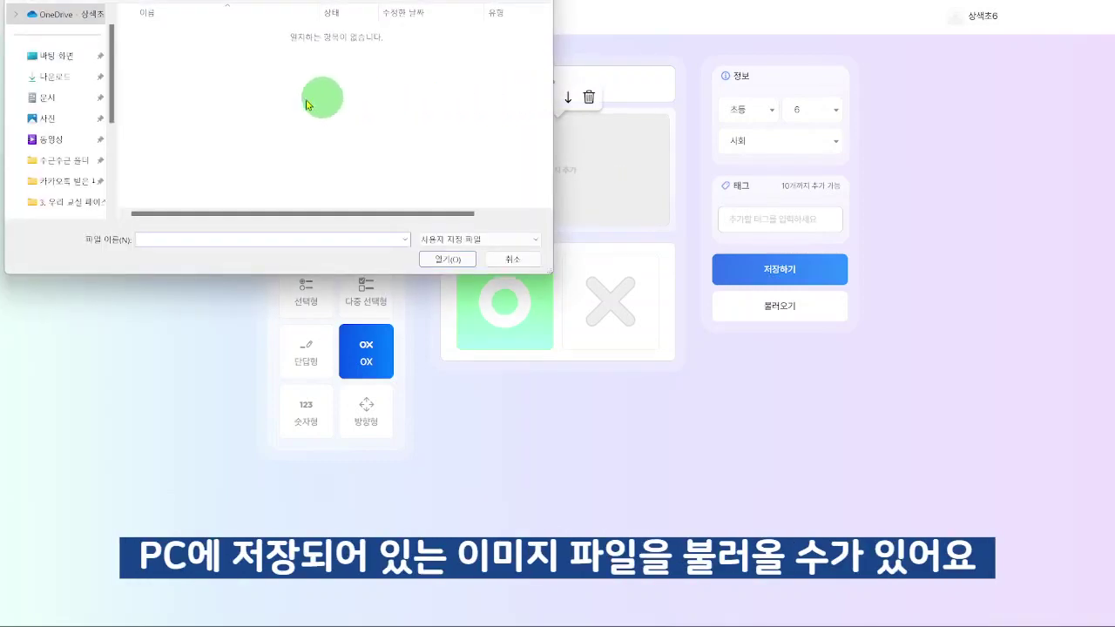
{"action": "left_click", "coordinate": [54, 77]}
{"action": "double_click", "coordinate": [204, 52]}
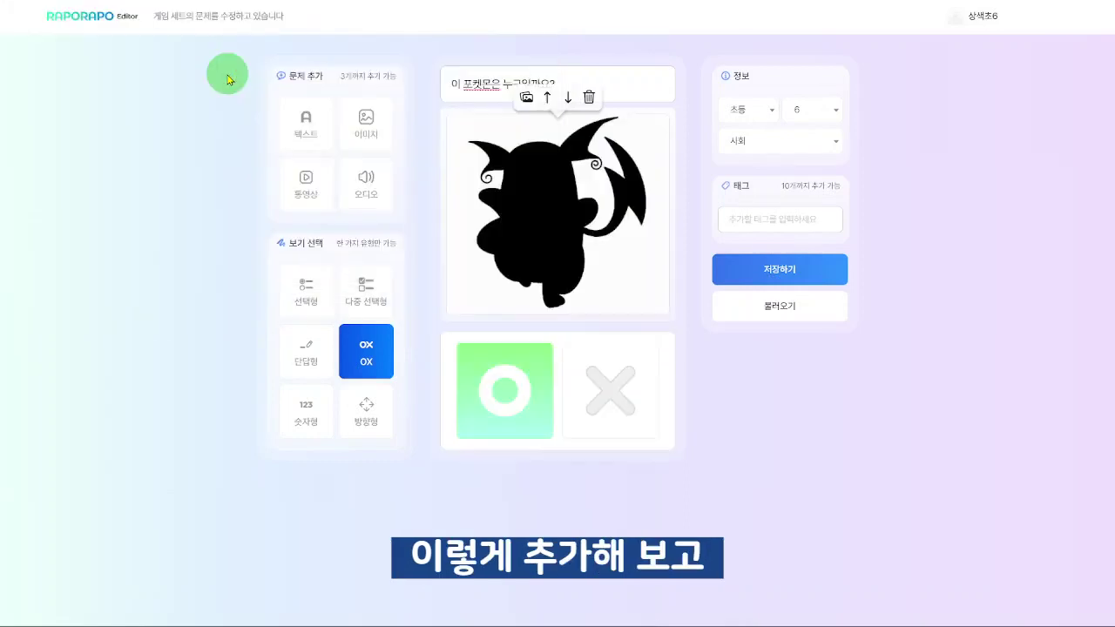
{"action": "left_click", "coordinate": [659, 234]}
{"action": "left_click", "coordinate": [756, 369]}
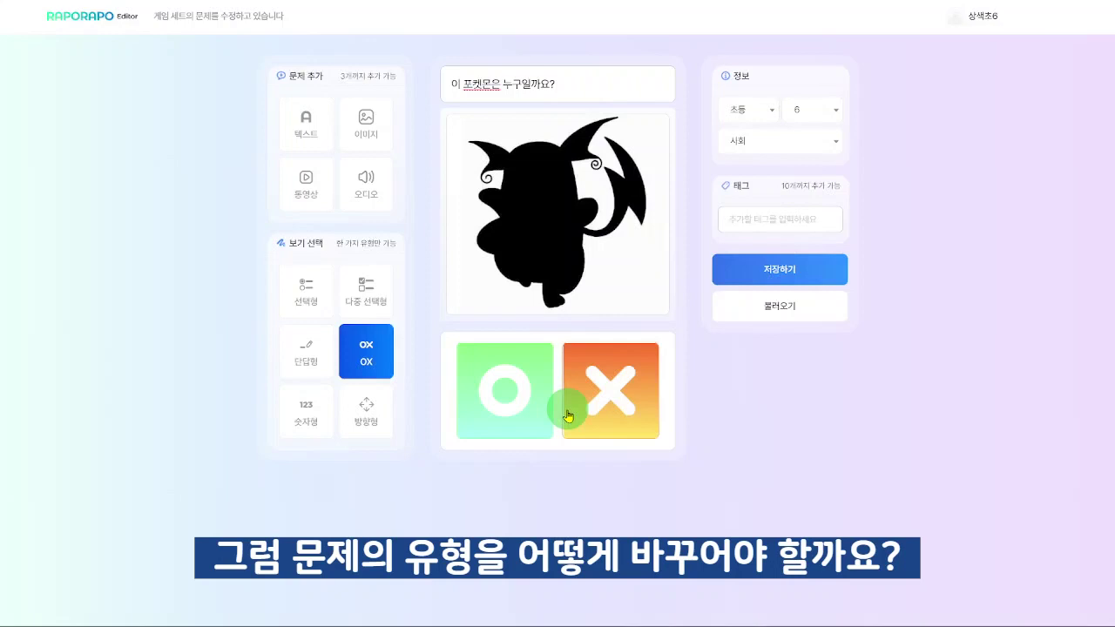
- Change the answer type to 단답형 and add "라이츄" and "라이추" as accepted answers
{"action": "left_click", "coordinate": [304, 353]}
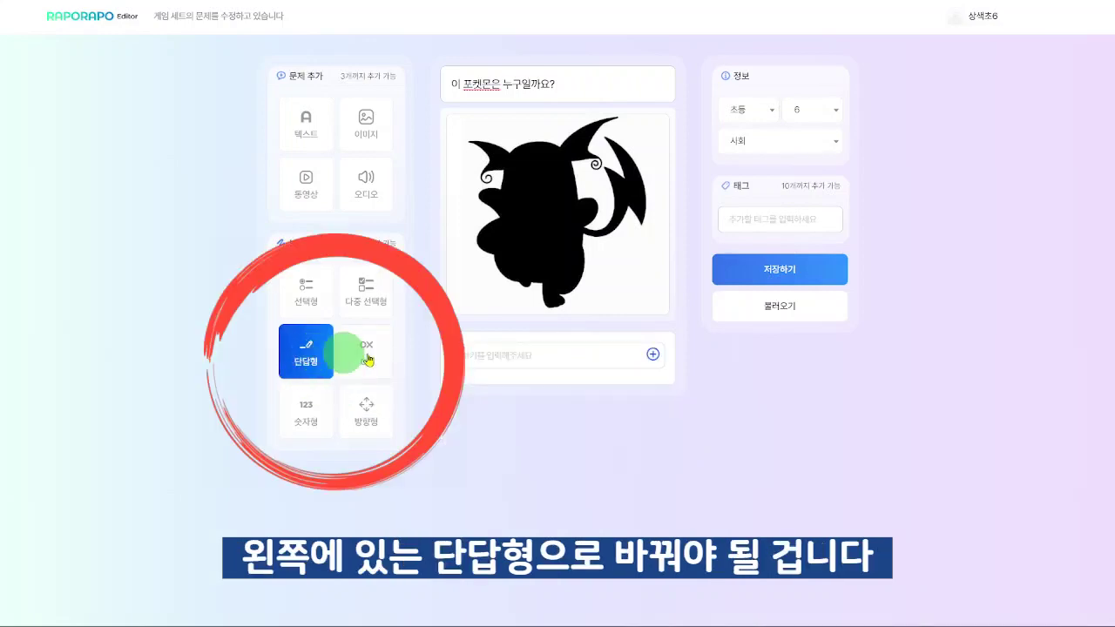
{"action": "left_click", "coordinate": [527, 354]}
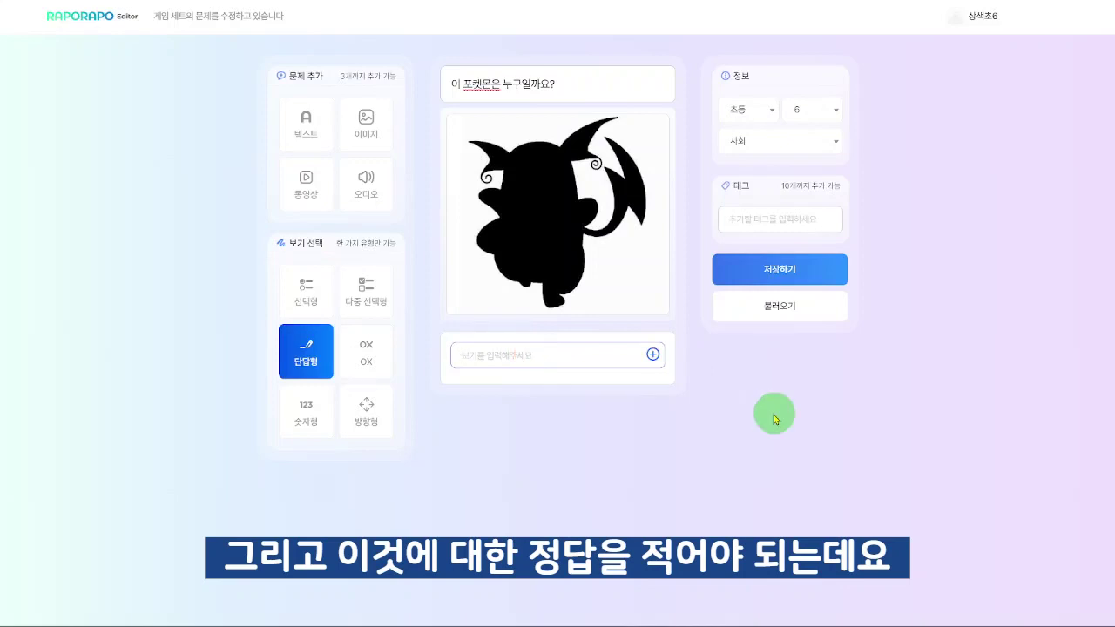
{"action": "type", "text": "래이츄"}
{"action": "key", "text": "Return"}
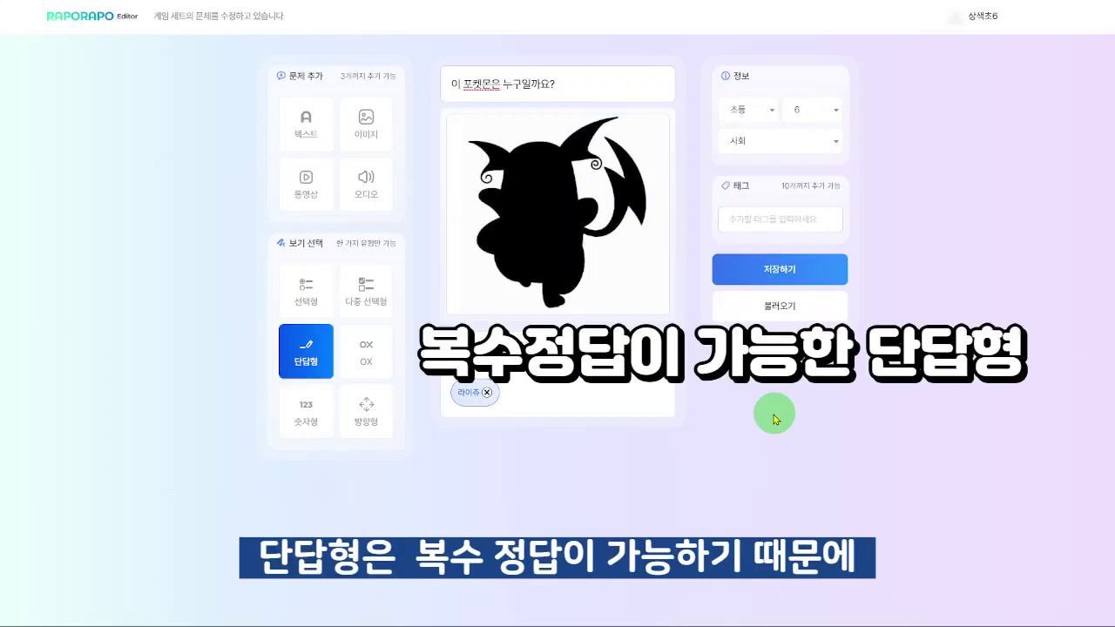
{"action": "key", "text": "Return"}
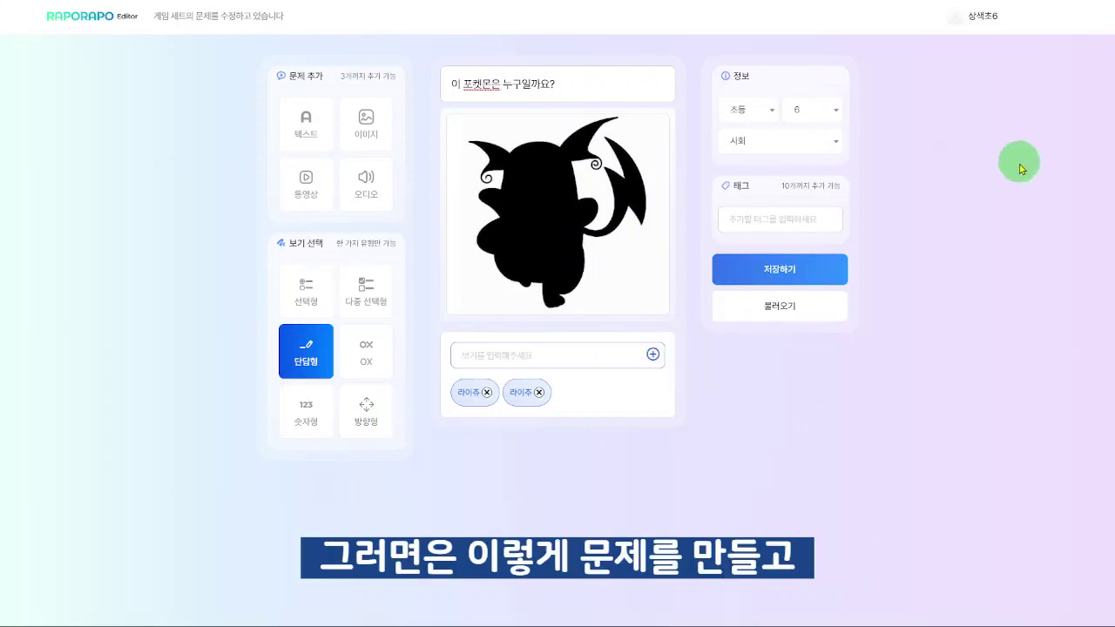
- Save the question with the 문제 저장 option, and save it again with 문제 저장 + My 문제에 저장
{"action": "left_click", "coordinate": [794, 271]}
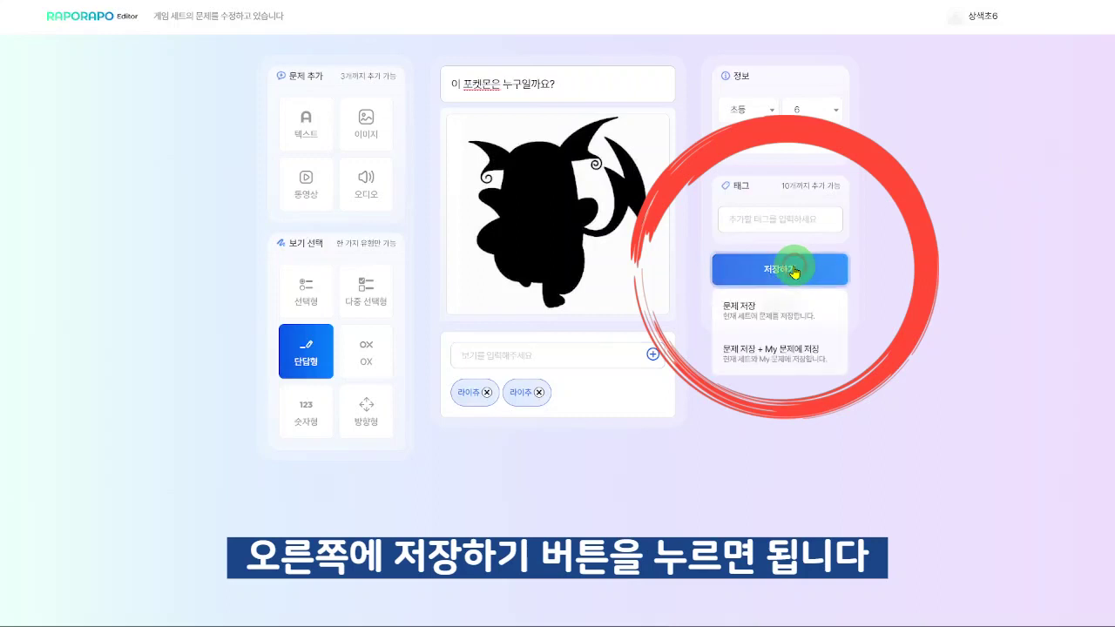
{"action": "left_click", "coordinate": [792, 312]}
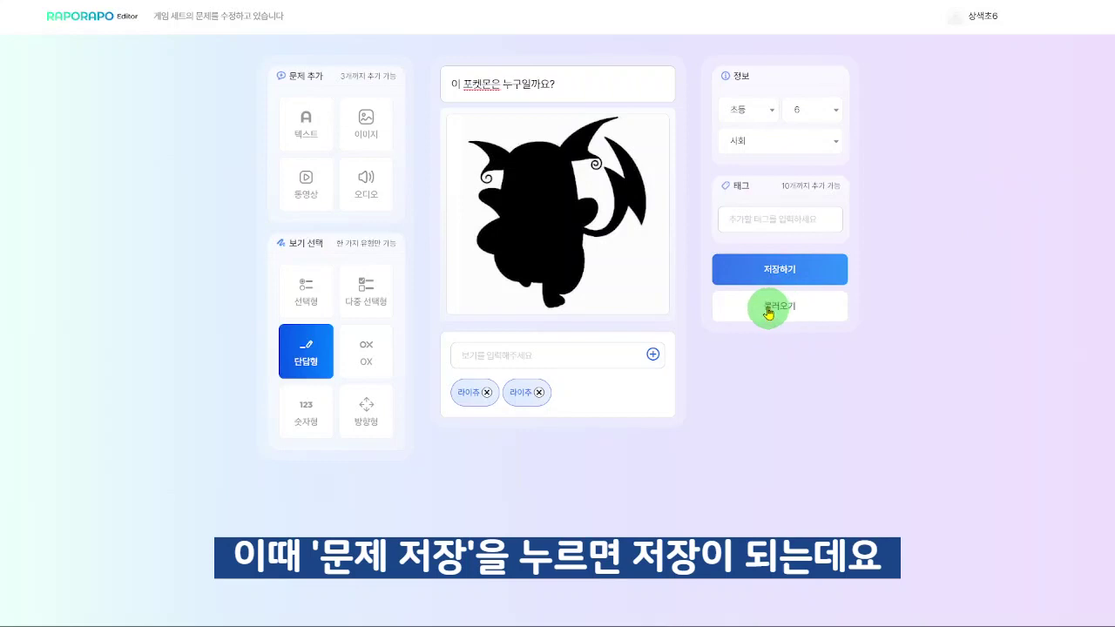
{"action": "mouse_move", "coordinate": [486, 116]}
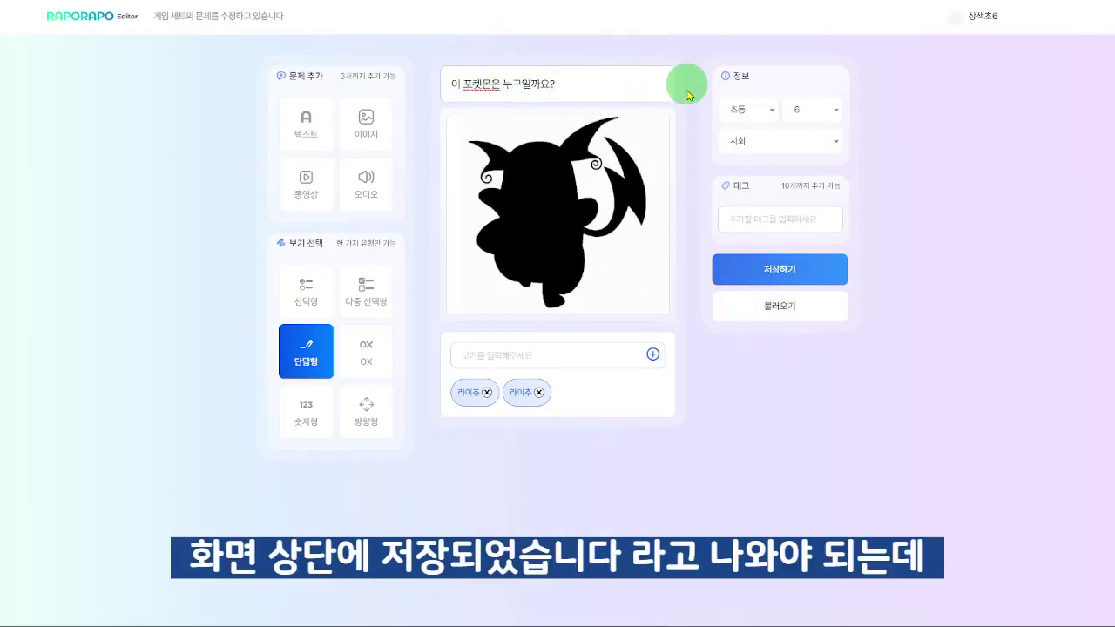
{"action": "mouse_move", "coordinate": [662, 126]}
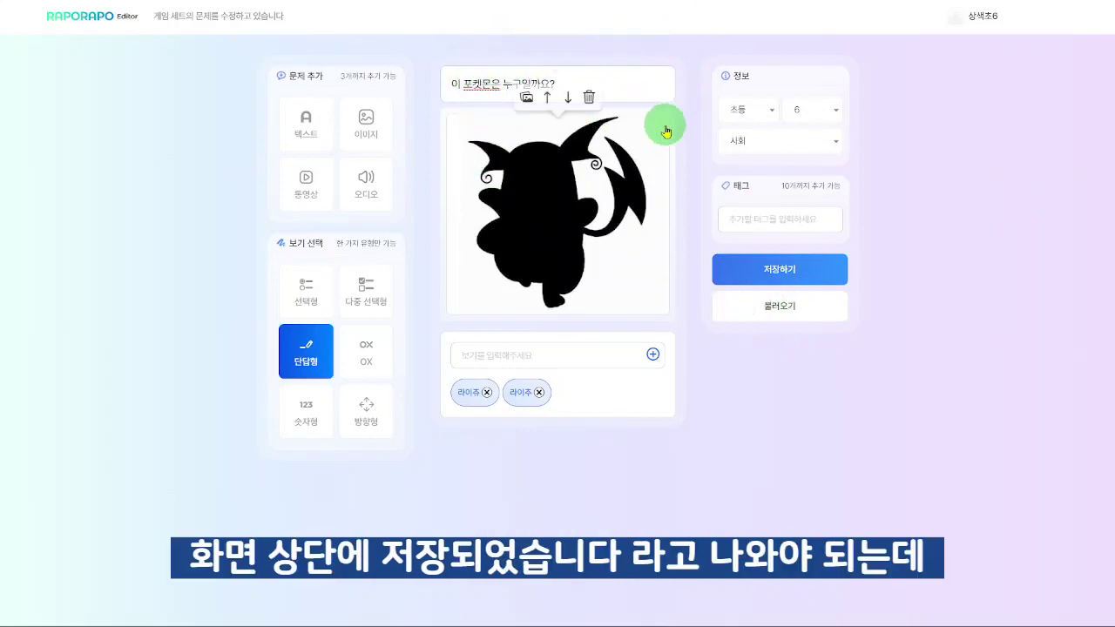
{"action": "left_click", "coordinate": [776, 271]}
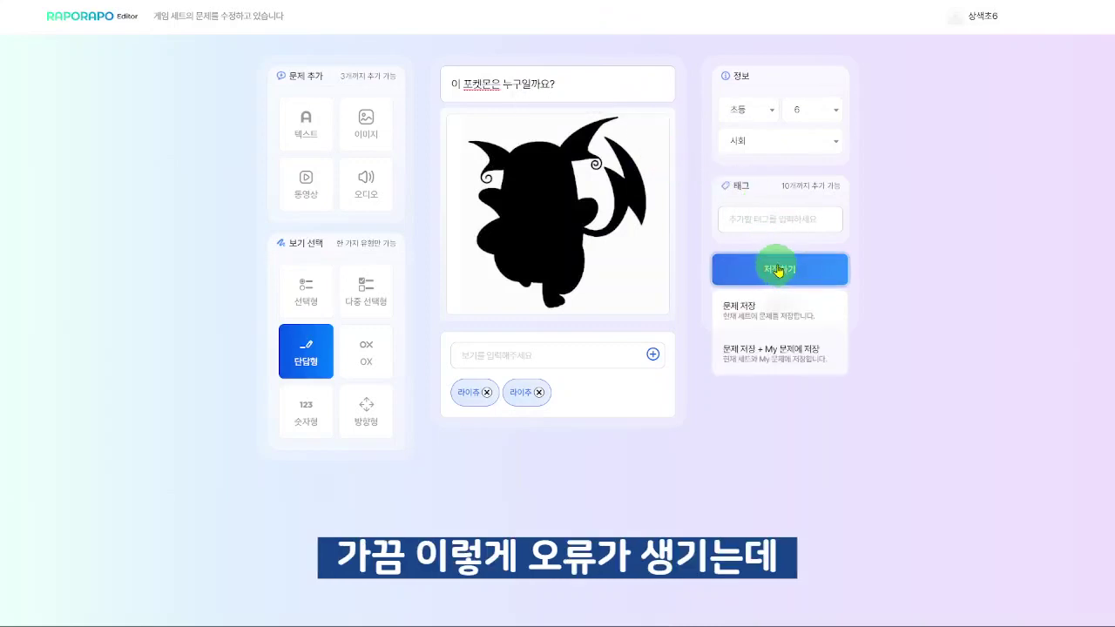
{"action": "left_click", "coordinate": [784, 353]}
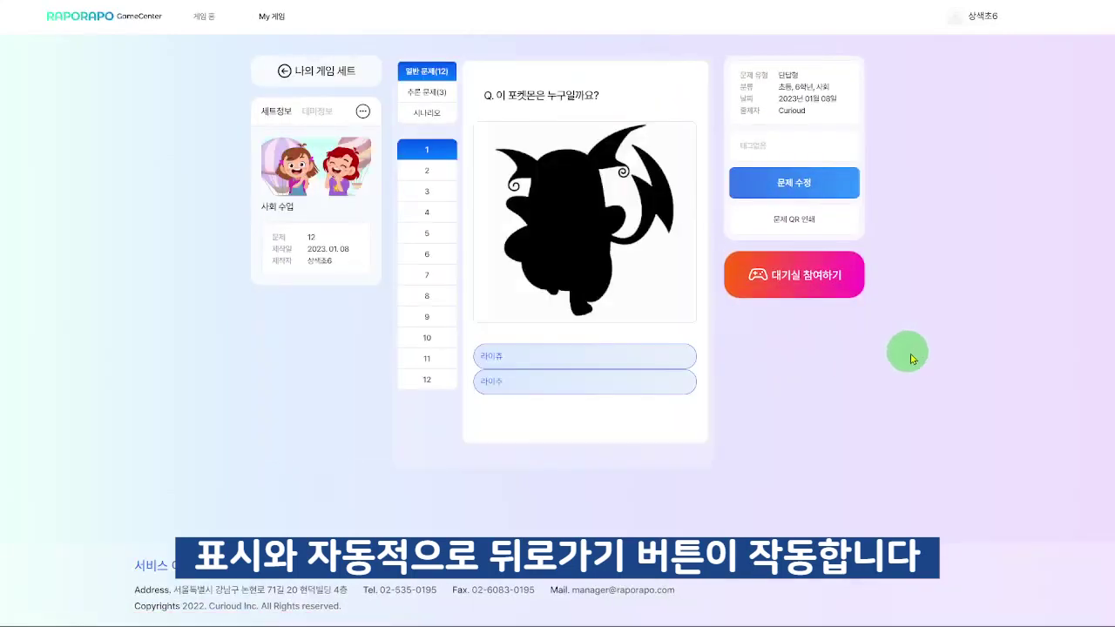
- Open the second 일반 문제 of the set for editing and add an audio element below its question text
{"action": "left_click", "coordinate": [429, 171]}
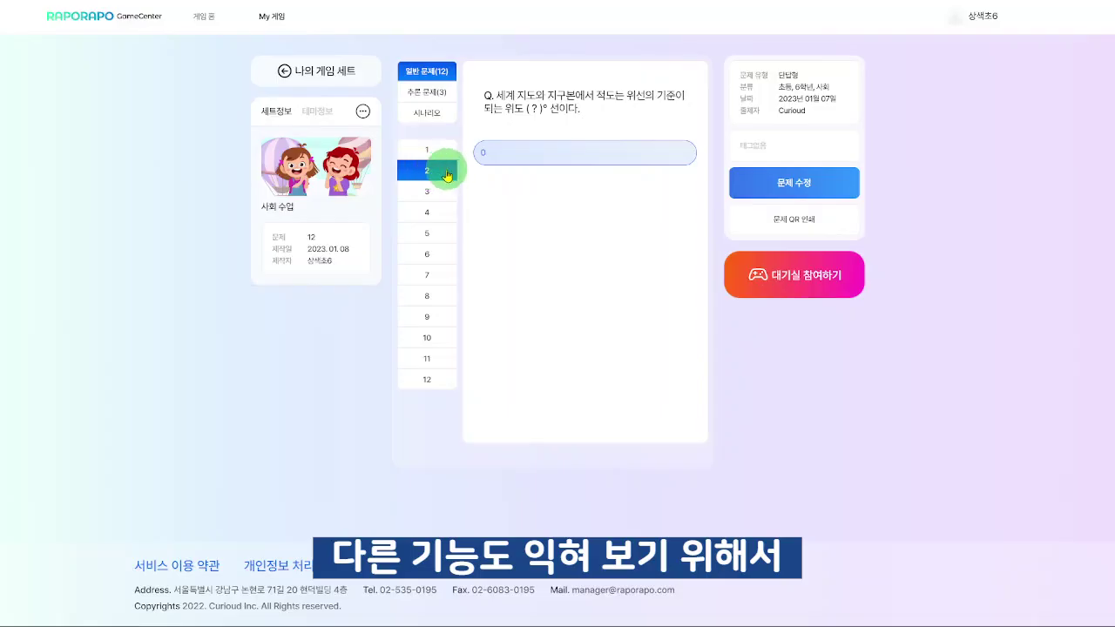
{"action": "left_click", "coordinate": [793, 182]}
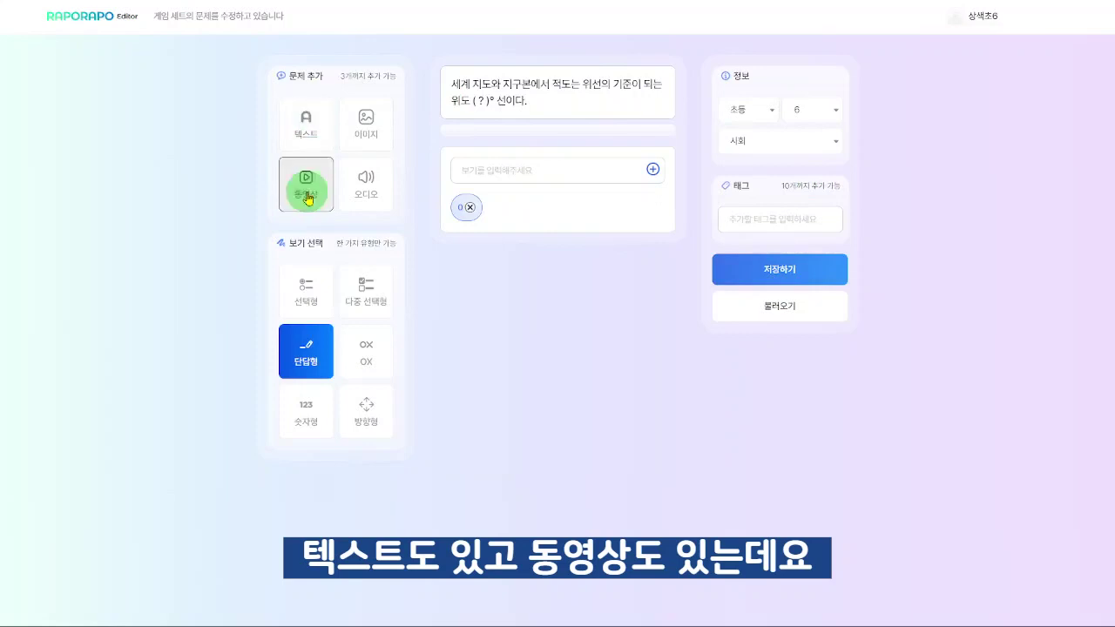
{"action": "left_click", "coordinate": [364, 191]}
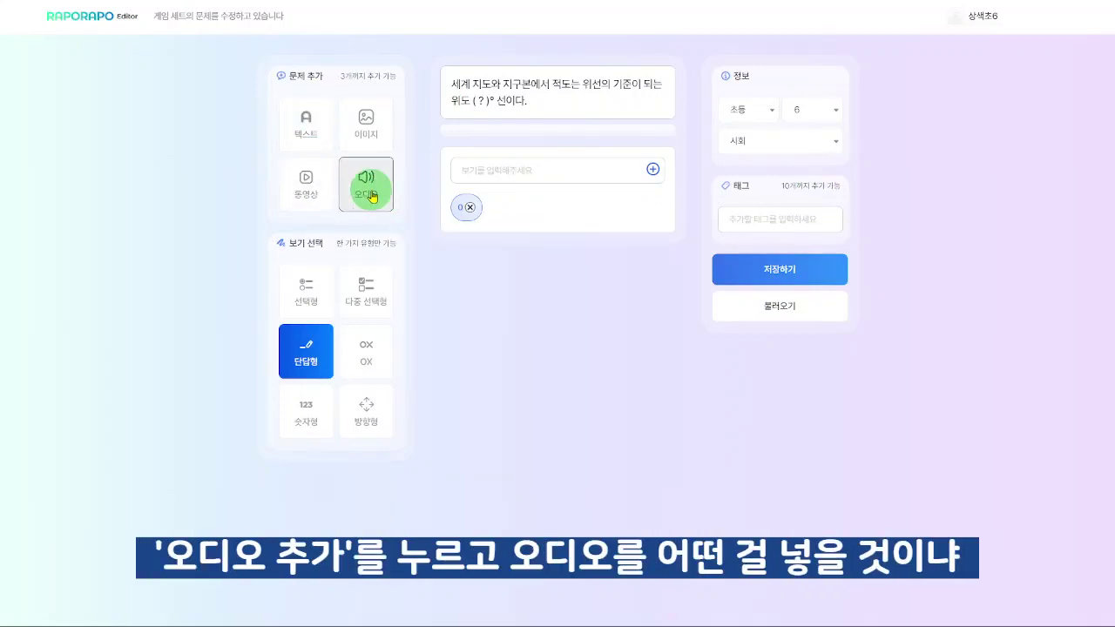
{"action": "left_click", "coordinate": [372, 196]}
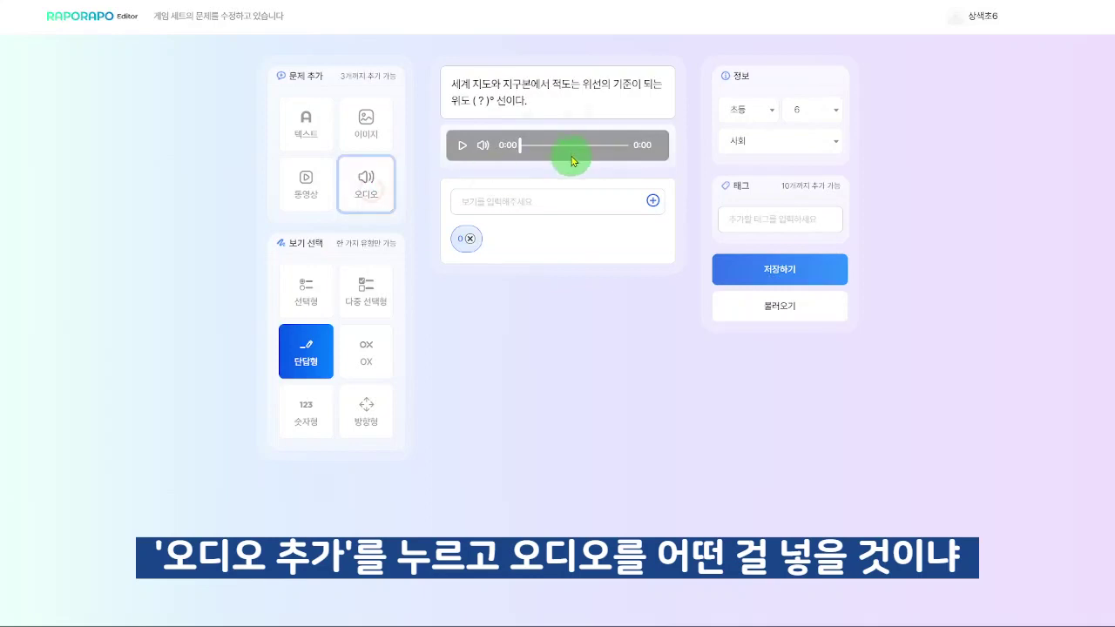
- Load the 코끼리 MP3 file into the audio element and play it back
{"action": "mouse_move", "coordinate": [556, 141]}
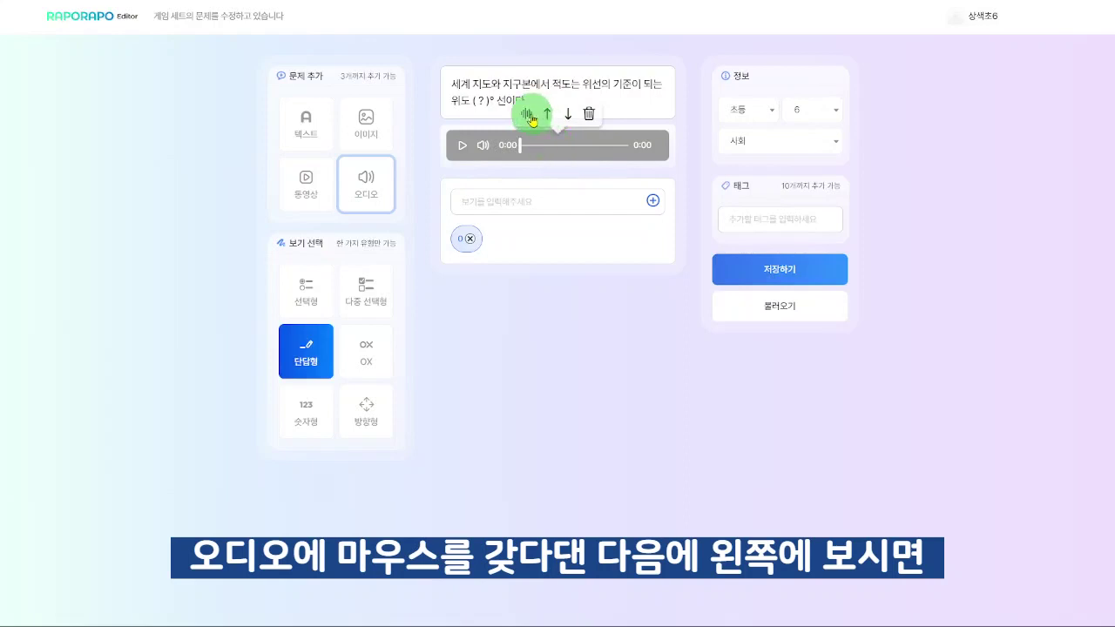
{"action": "left_click", "coordinate": [528, 116]}
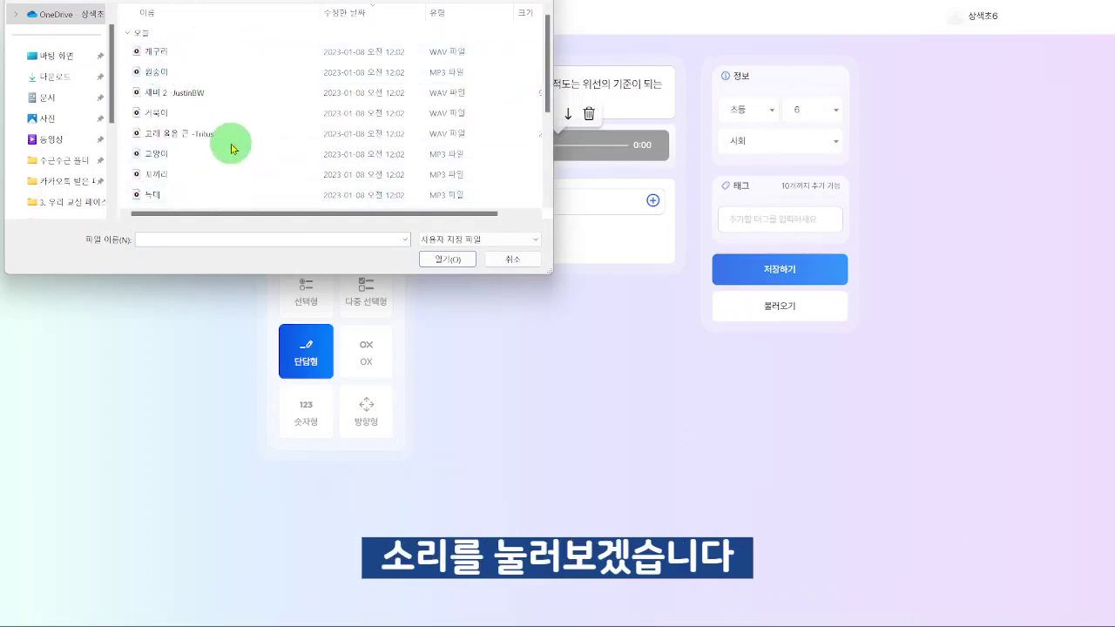
{"action": "double_click", "coordinate": [203, 179]}
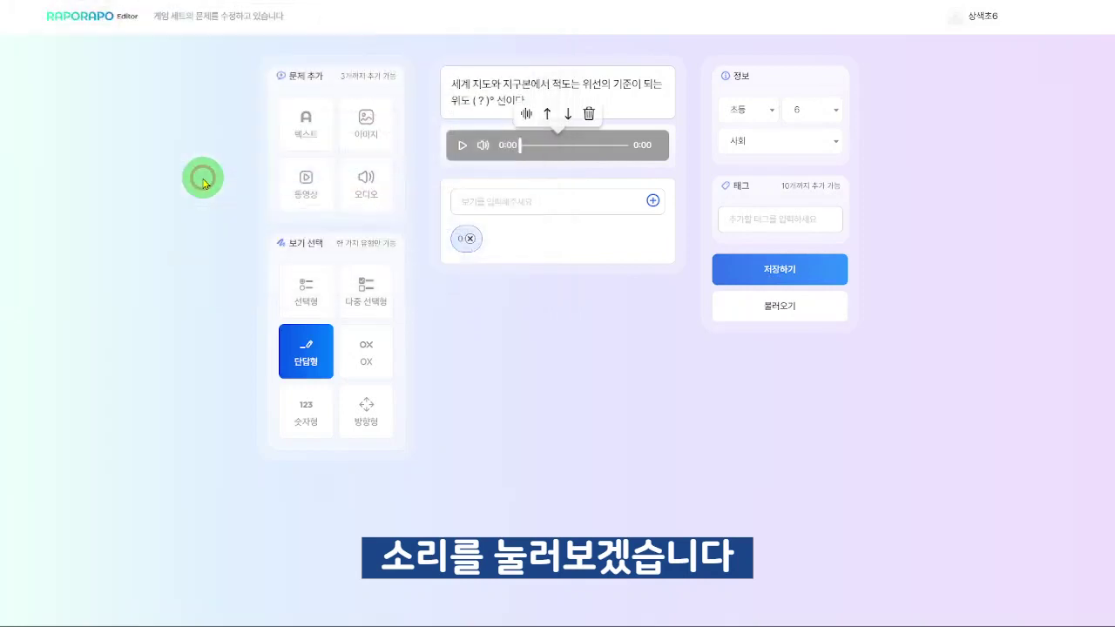
{"action": "left_click", "coordinate": [462, 144]}
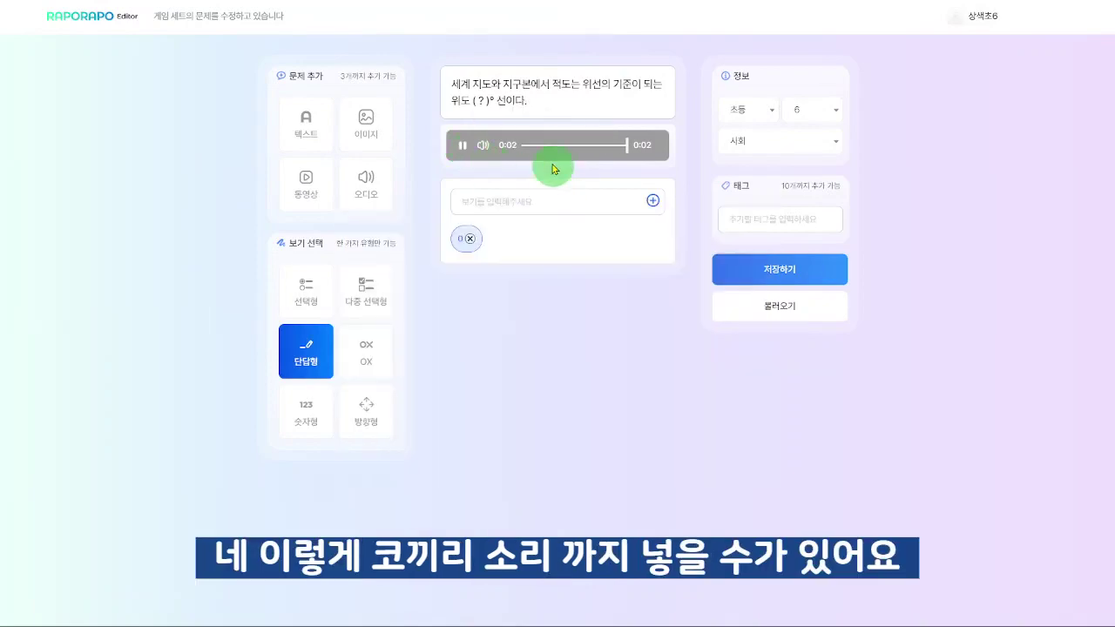
- Replace the question text with "이 울음소리와 관련이 있는 동물은 무엇일까요?"
{"action": "left_click", "coordinate": [544, 83]}
{"action": "left_click_drag", "start_coordinate": [451, 82], "coordinate": [569, 107]}
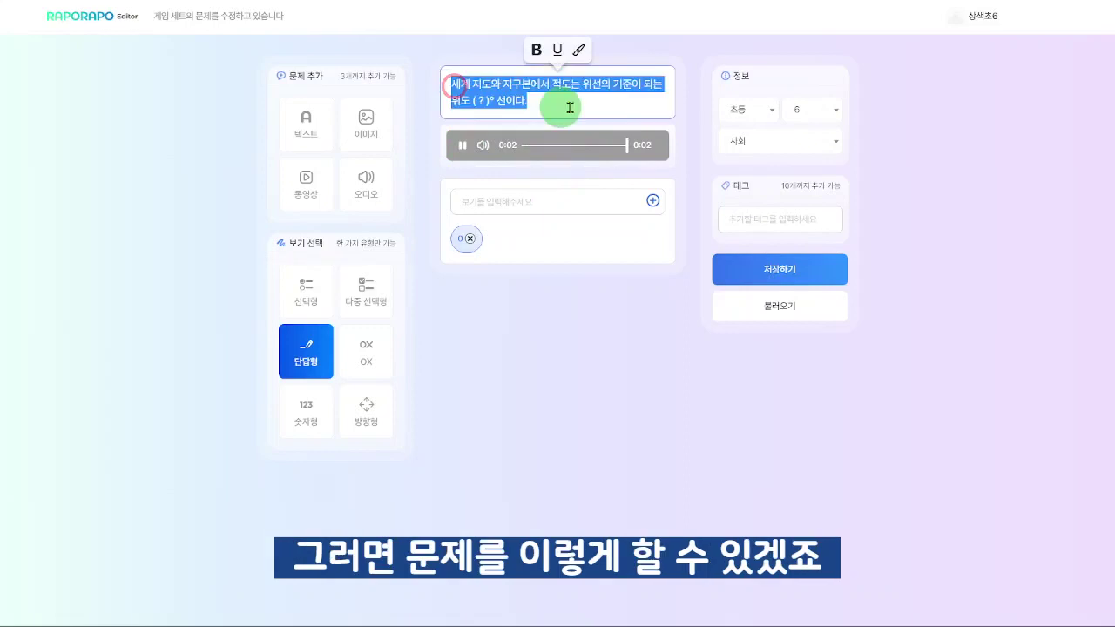
{"action": "key", "text": "BackSpace"}
{"action": "type", "text": "이"}
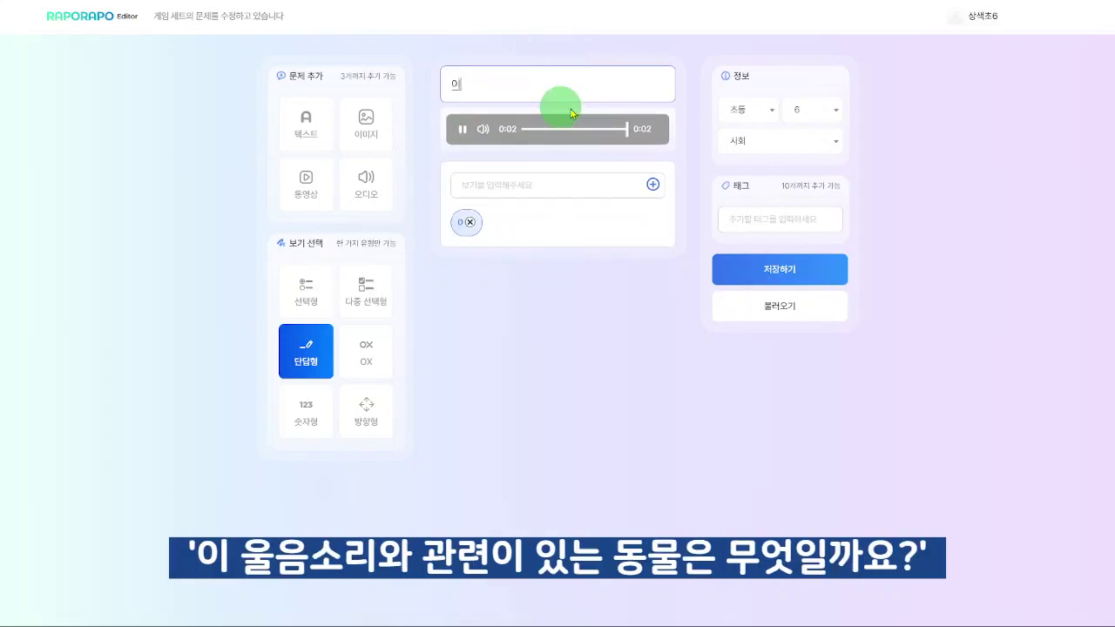
{"action": "type", "text": " 울음소리와 관련이 이있는 동물은 무어"}
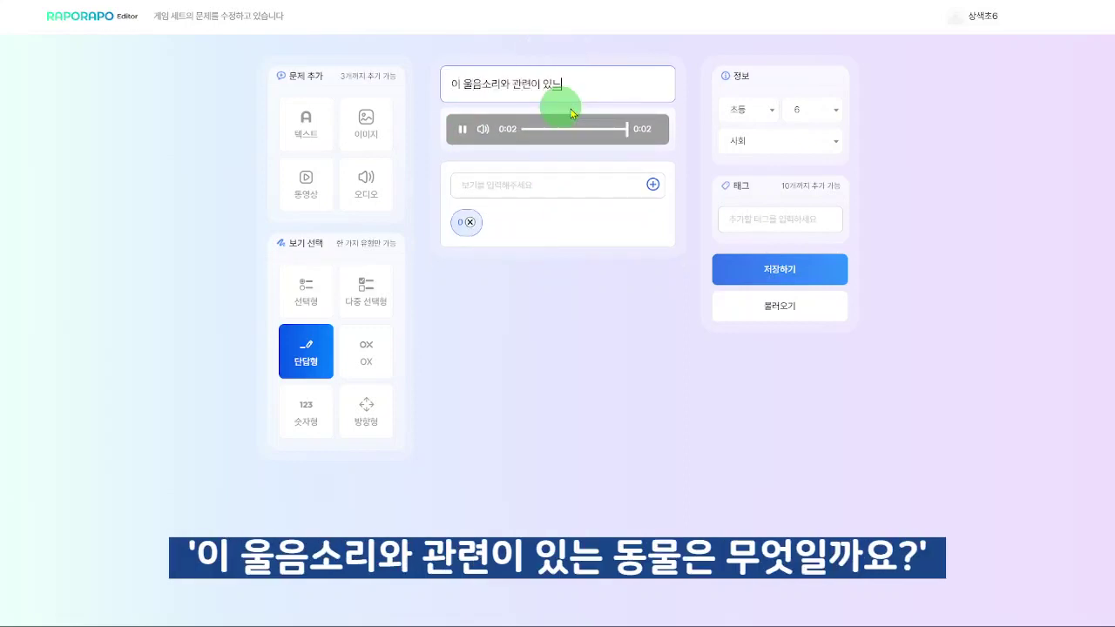
{"action": "type", "text": "엇일까요?"}
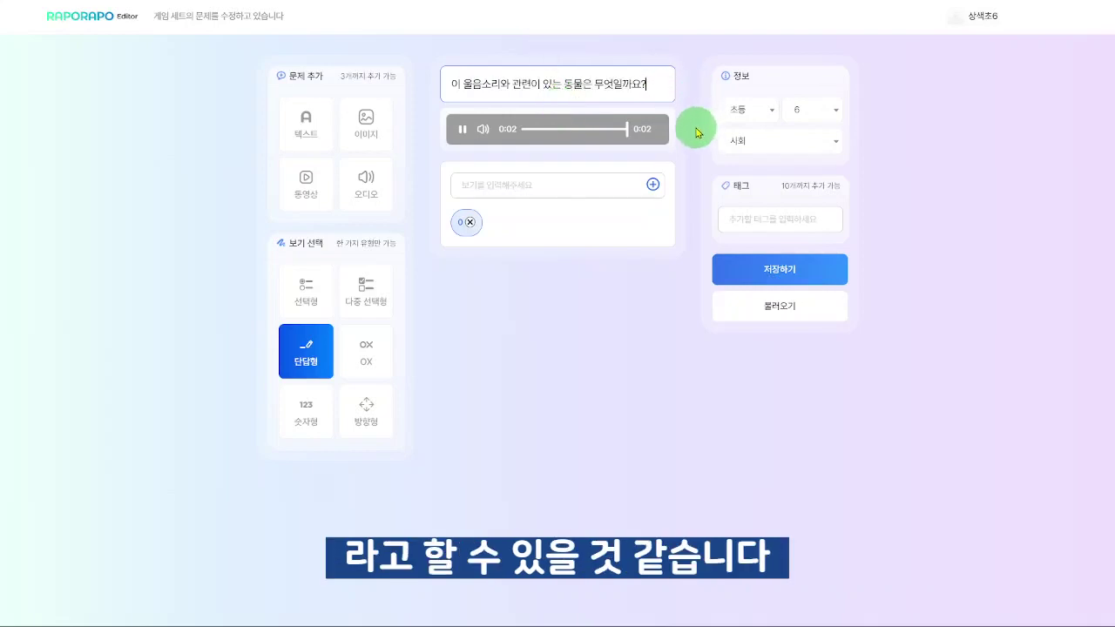
- Remove the existing 단답형 answer "0" and add "코끼리" as the accepted answer
{"action": "left_click", "coordinate": [469, 222]}
{"action": "left_click", "coordinate": [517, 184]}
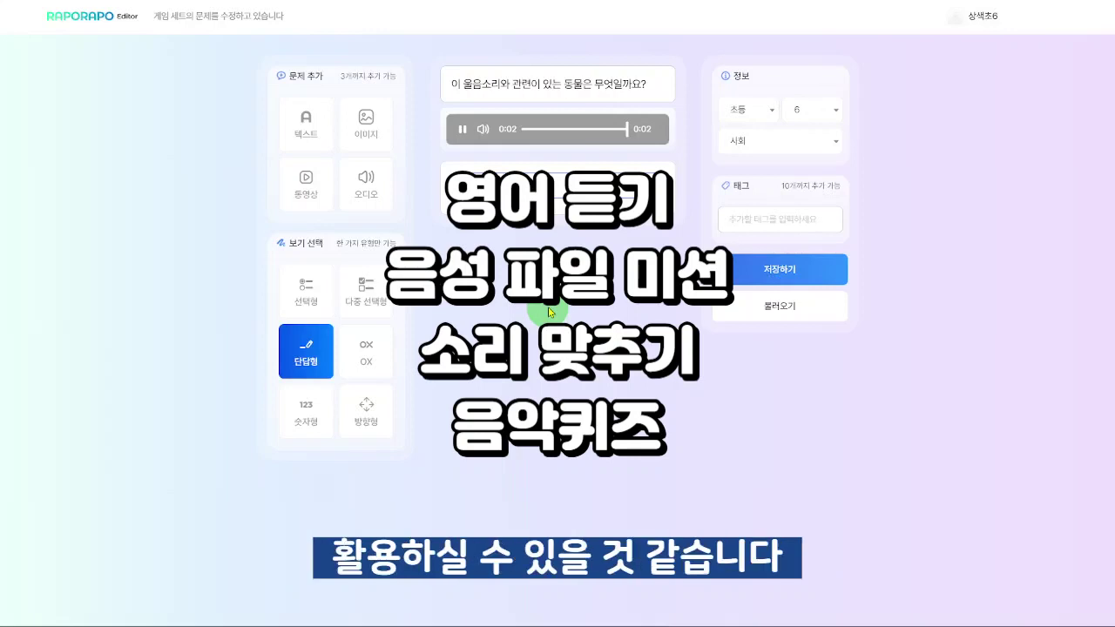
{"action": "type", "text": "꼬끼리"}
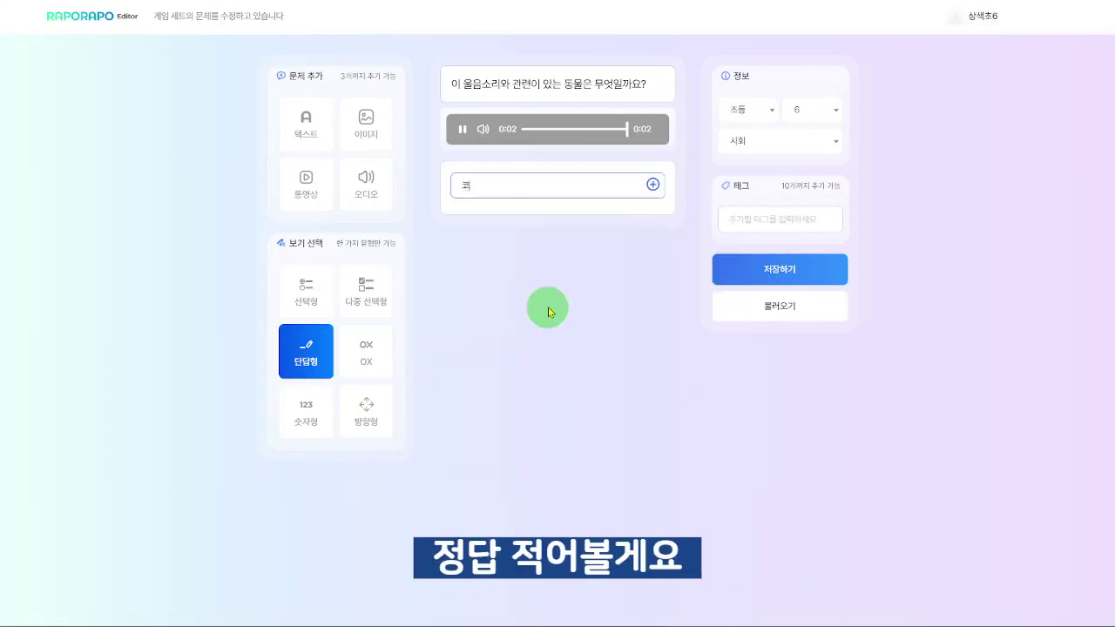
{"action": "key", "text": "Return"}
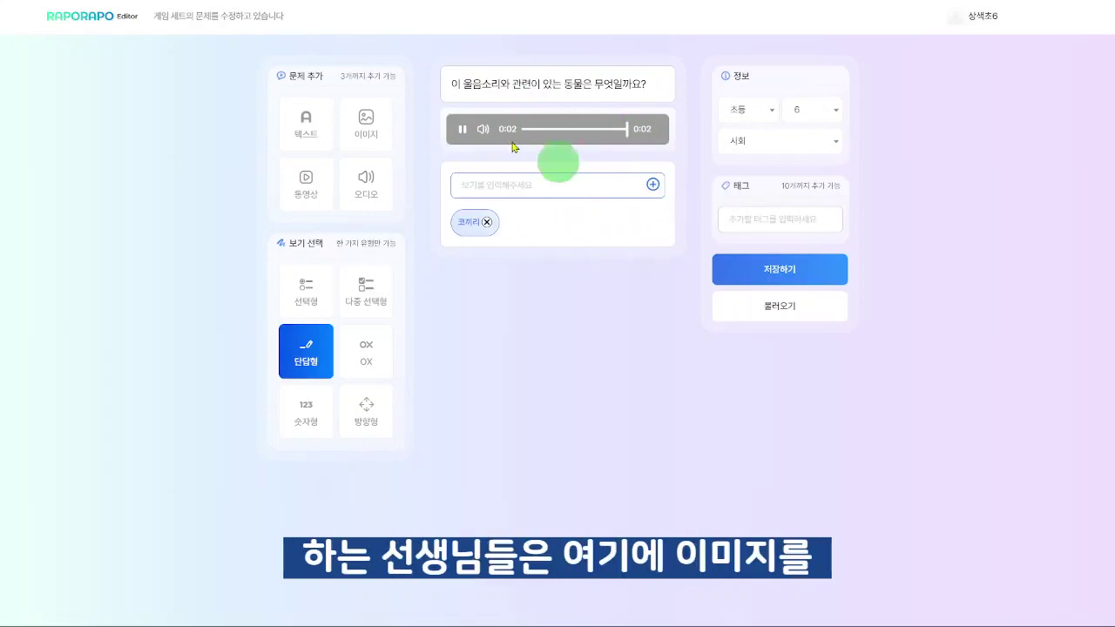
- Add an empty image element and an empty text element below the audio player
{"action": "left_click", "coordinate": [369, 124]}
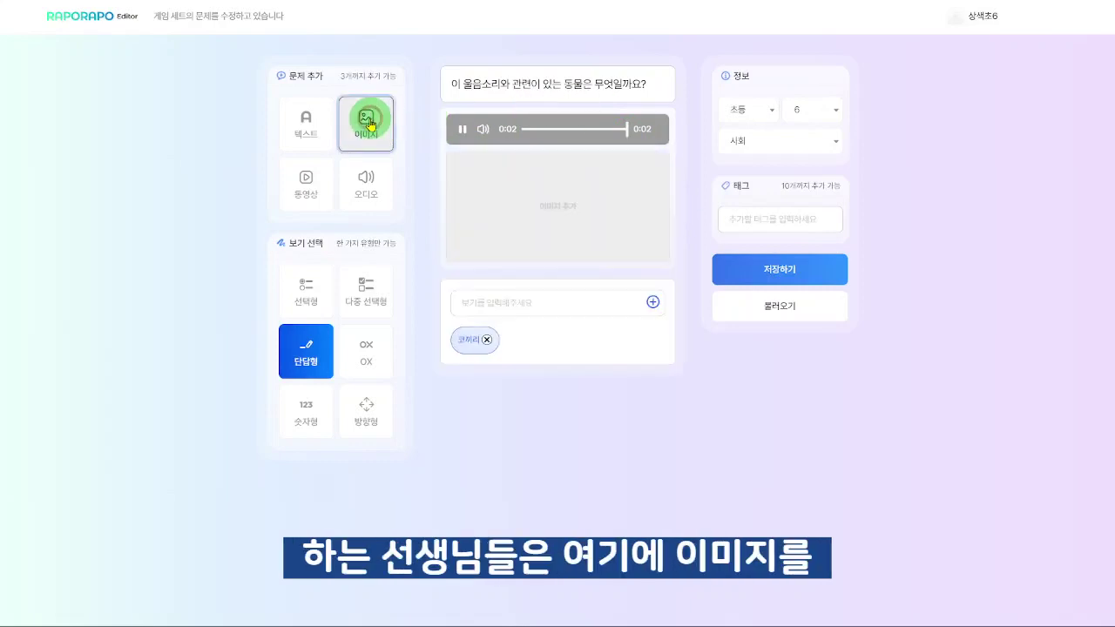
{"action": "mouse_move", "coordinate": [618, 225]}
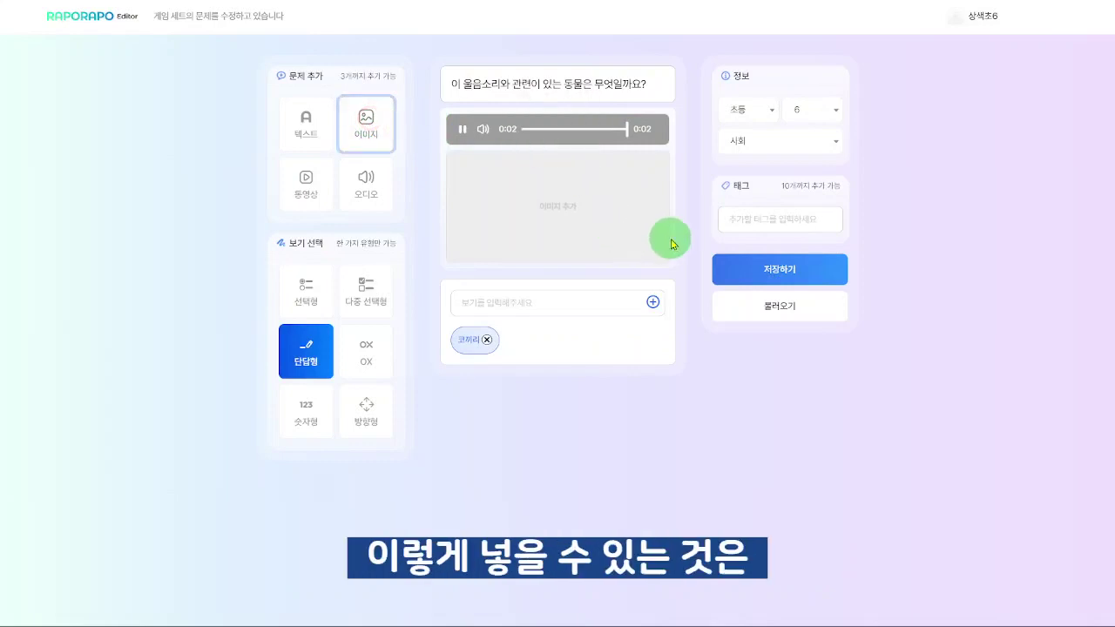
{"action": "left_click", "coordinate": [305, 122]}
{"action": "left_click", "coordinate": [525, 286]}
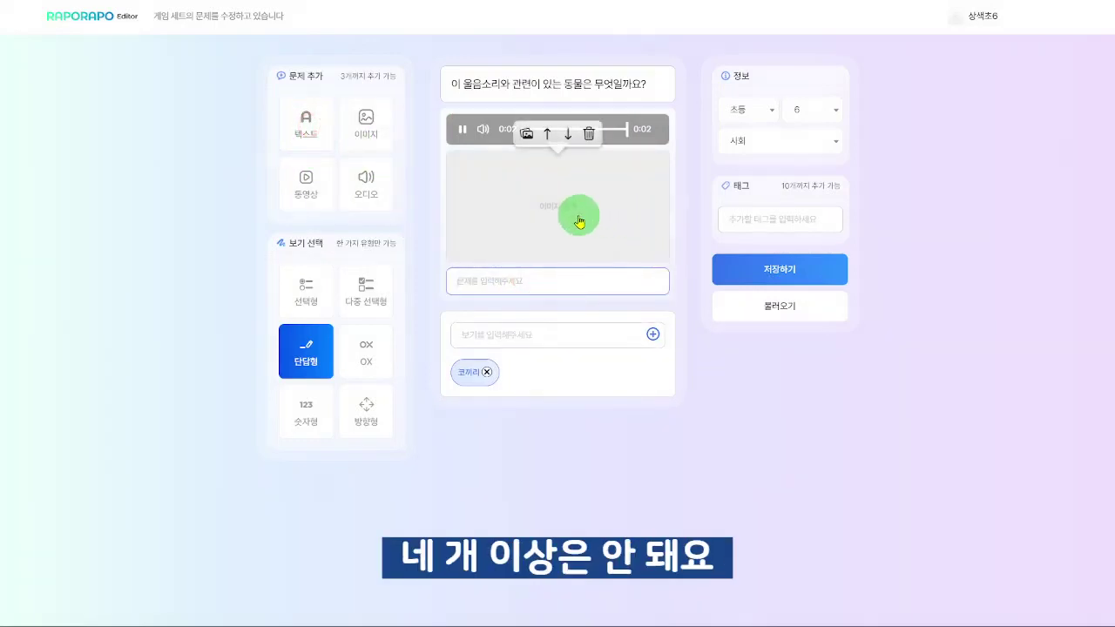
- Try to add a video element as a fourth element below the question text
{"action": "left_click", "coordinate": [303, 185]}
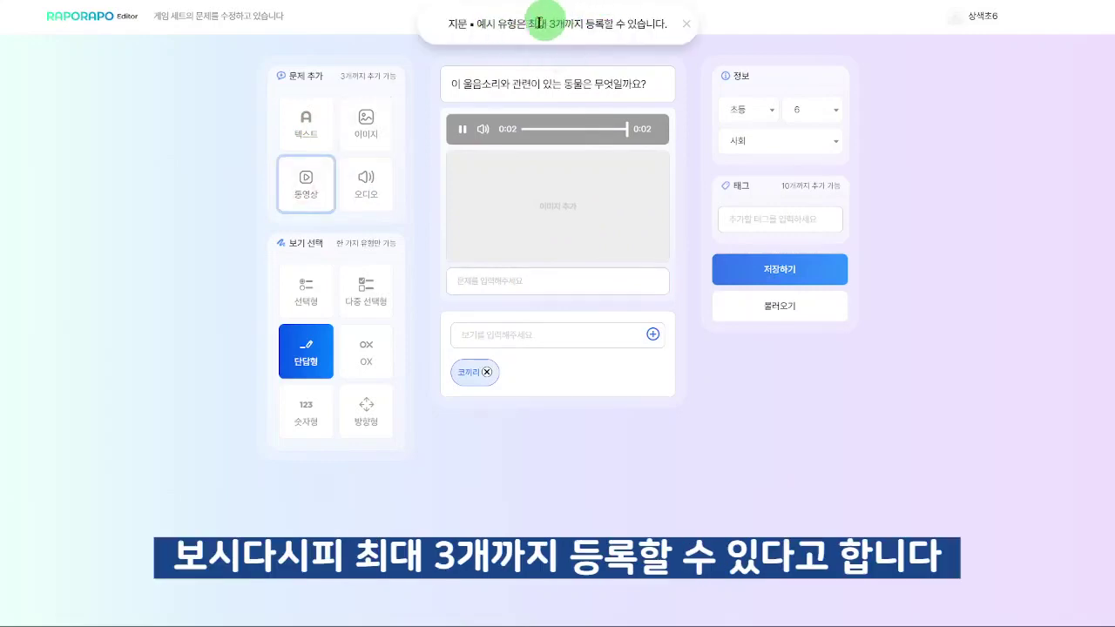
{"action": "left_click_drag", "start_coordinate": [448, 24], "coordinate": [527, 24]}
{"action": "left_click_drag", "start_coordinate": [647, 21], "coordinate": [680, 25]}
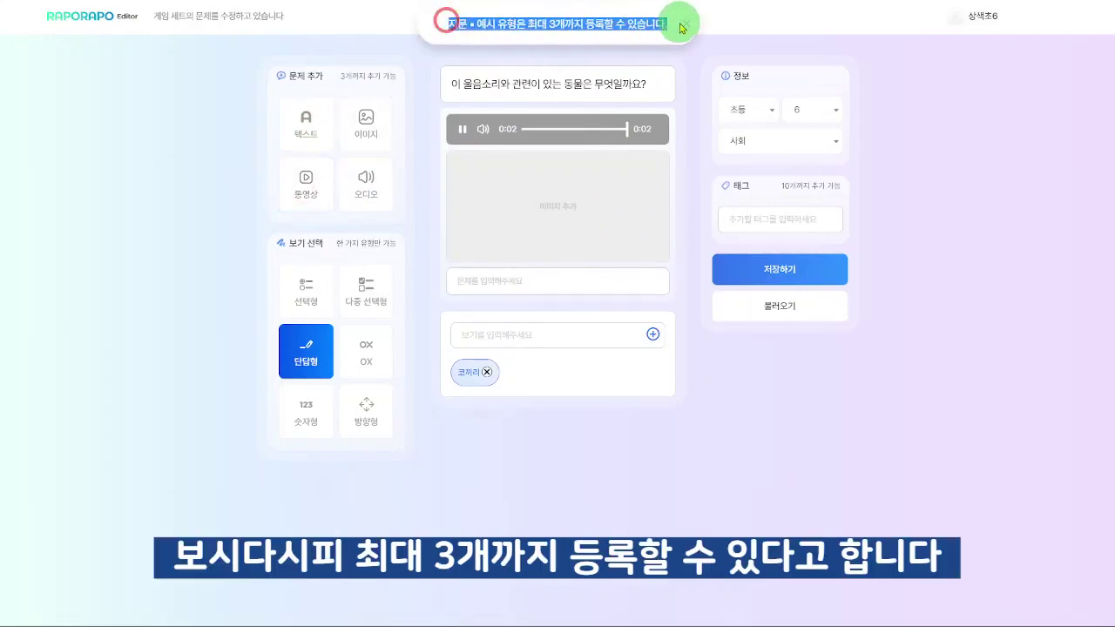
{"action": "left_click", "coordinate": [694, 76]}
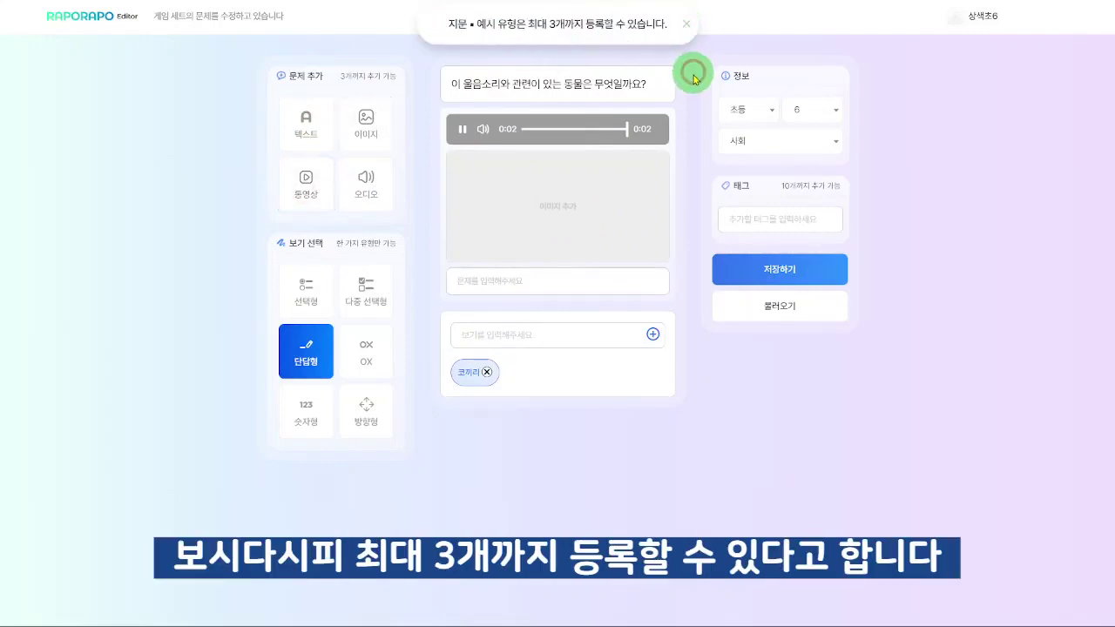
{"action": "left_click", "coordinate": [499, 273]}
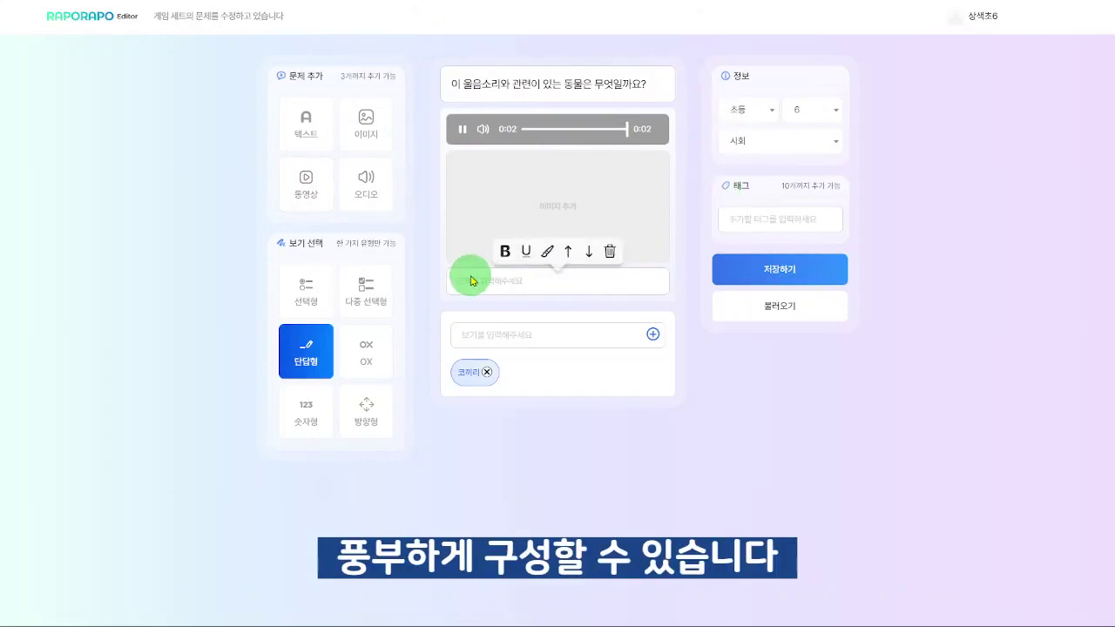
{"action": "left_click", "coordinate": [467, 303]}
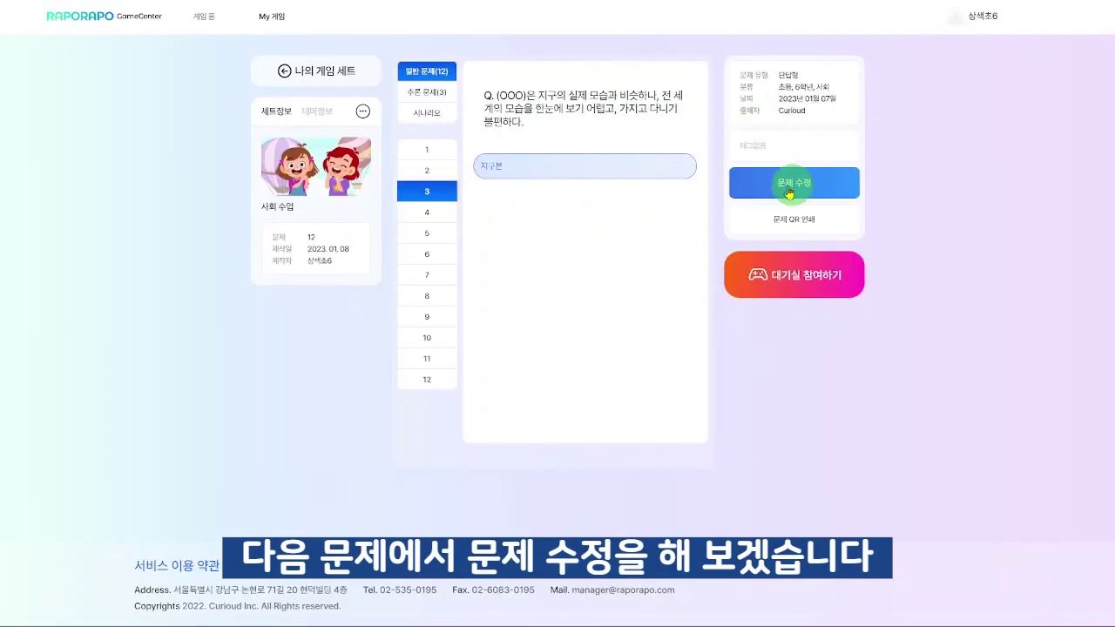
- Open the third 일반 문제 for editing and replace its question text with "이 노래에서 '피카츄'는 몇 번 나왔을까요?"
{"action": "left_click", "coordinate": [788, 188]}
{"action": "left_click", "coordinate": [565, 128]}
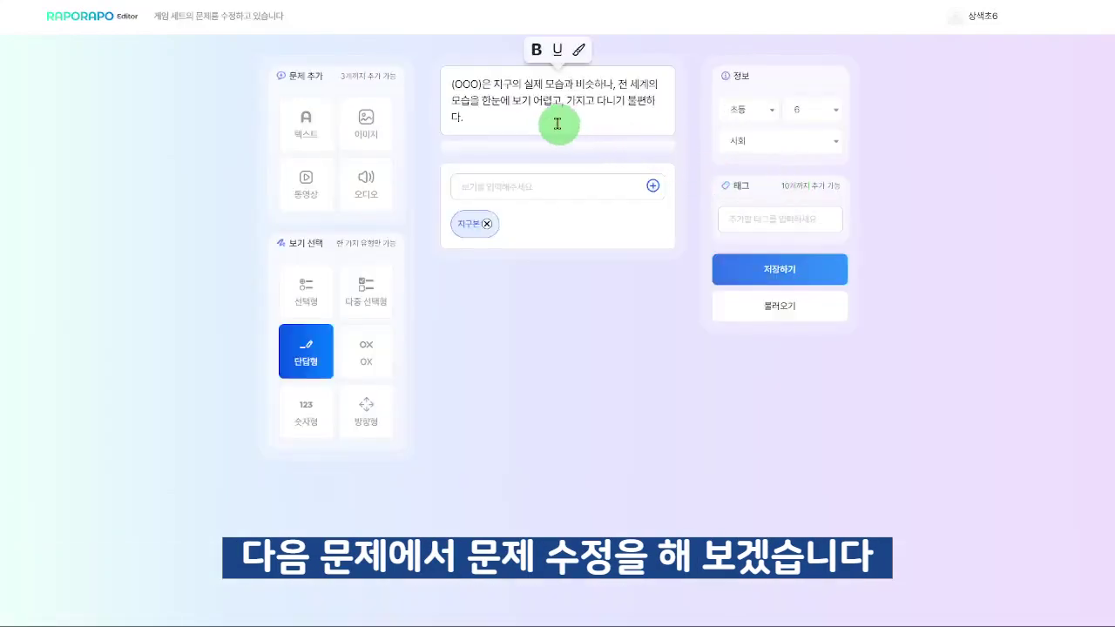
{"action": "left_click_drag", "start_coordinate": [526, 122], "coordinate": [424, 69]}
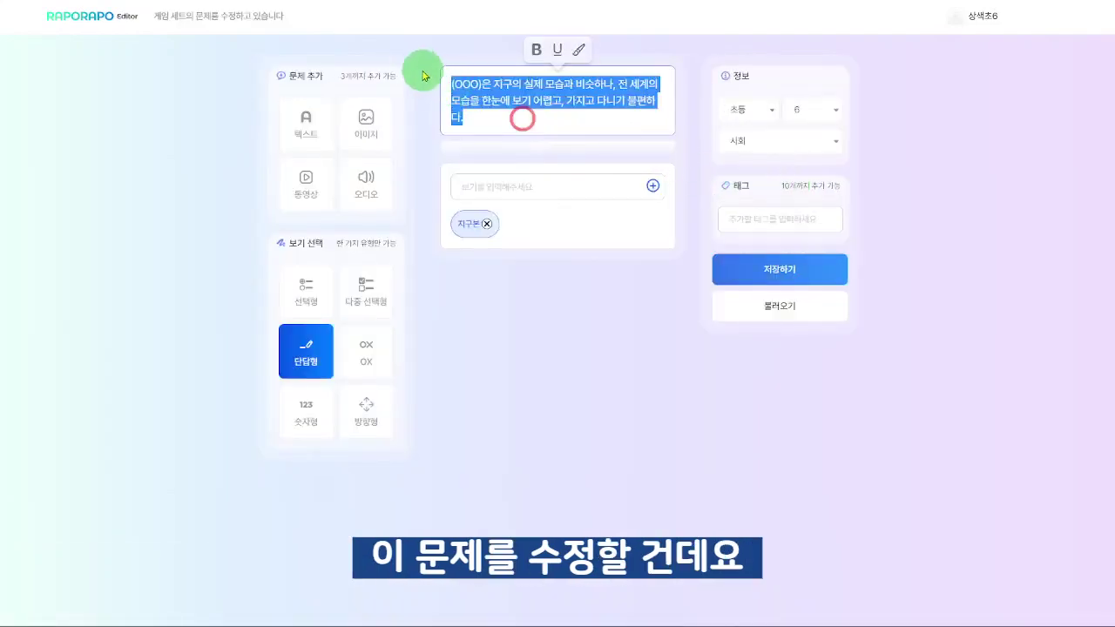
{"action": "key", "text": "BackSpace"}
{"action": "type", "text": "이 노래에서"}
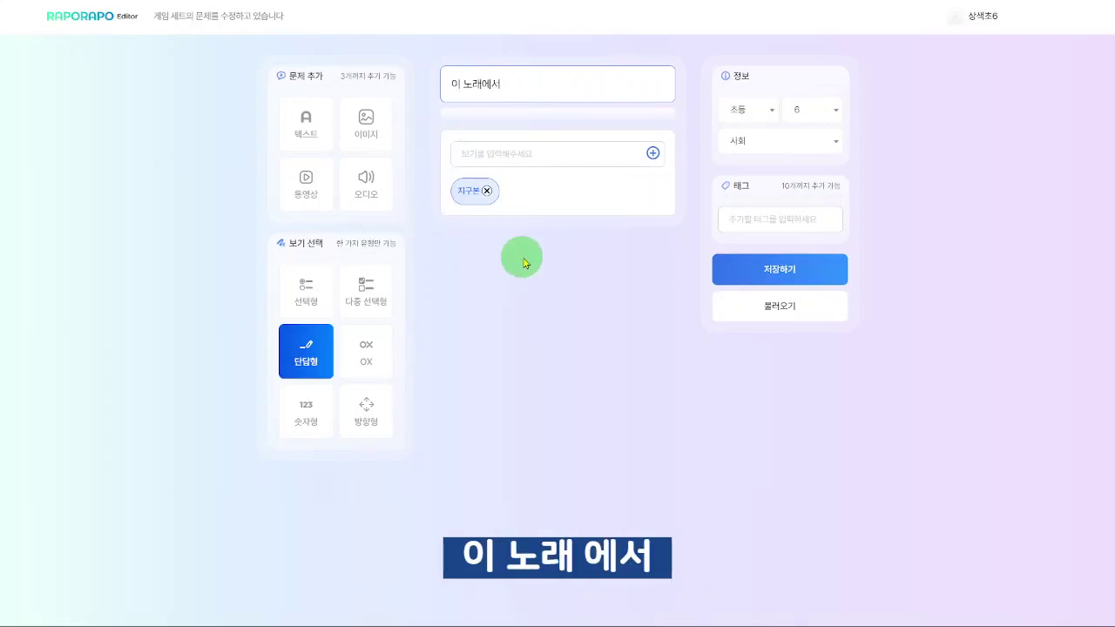
{"action": "type", "text": " '피"}
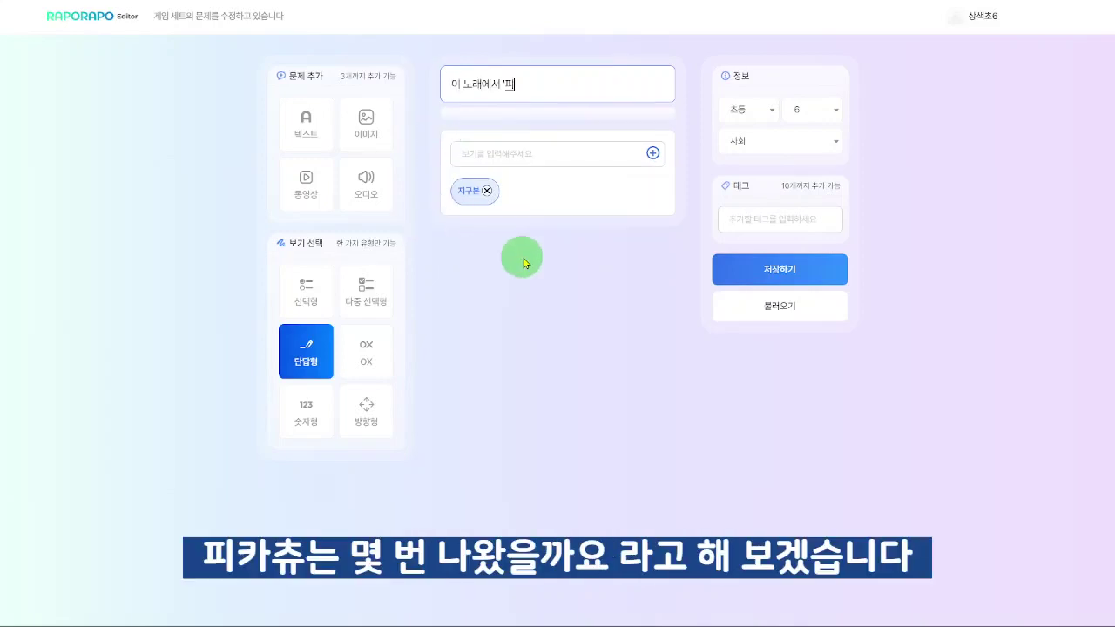
{"action": "type", "text": "카츄'는 몇 번 나왔ㅇ"}
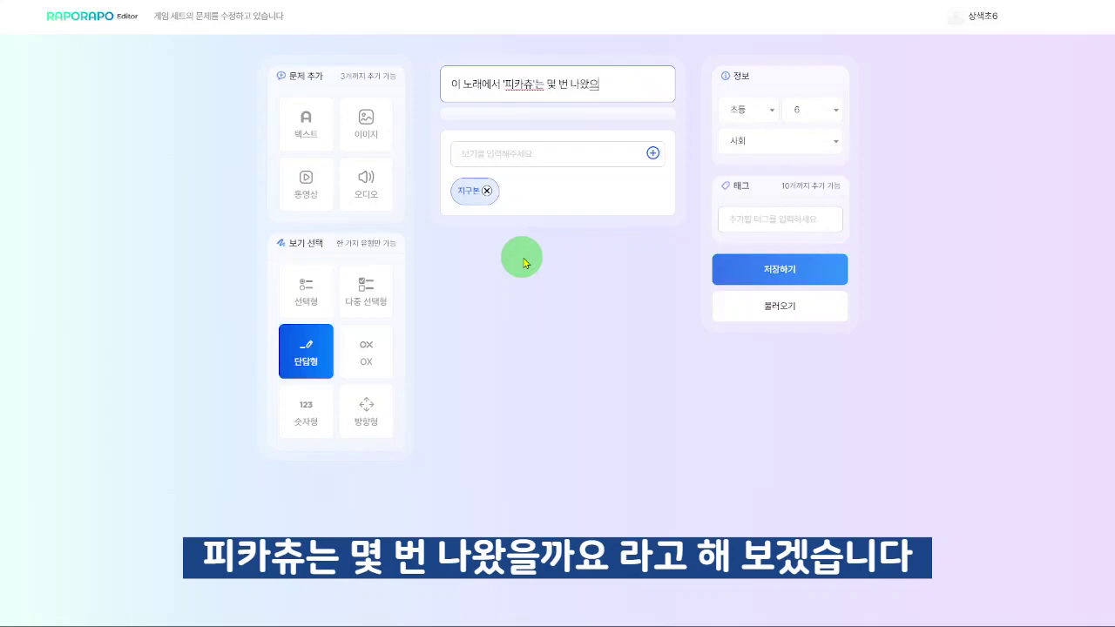
{"action": "type", "text": "을까요?"}
- Remove the "지구본" answer and add a video element linked to the 포켓몬스터 더빙판 1기 YouTube video
{"action": "left_click", "coordinate": [486, 191]}
{"action": "left_click", "coordinate": [307, 184]}
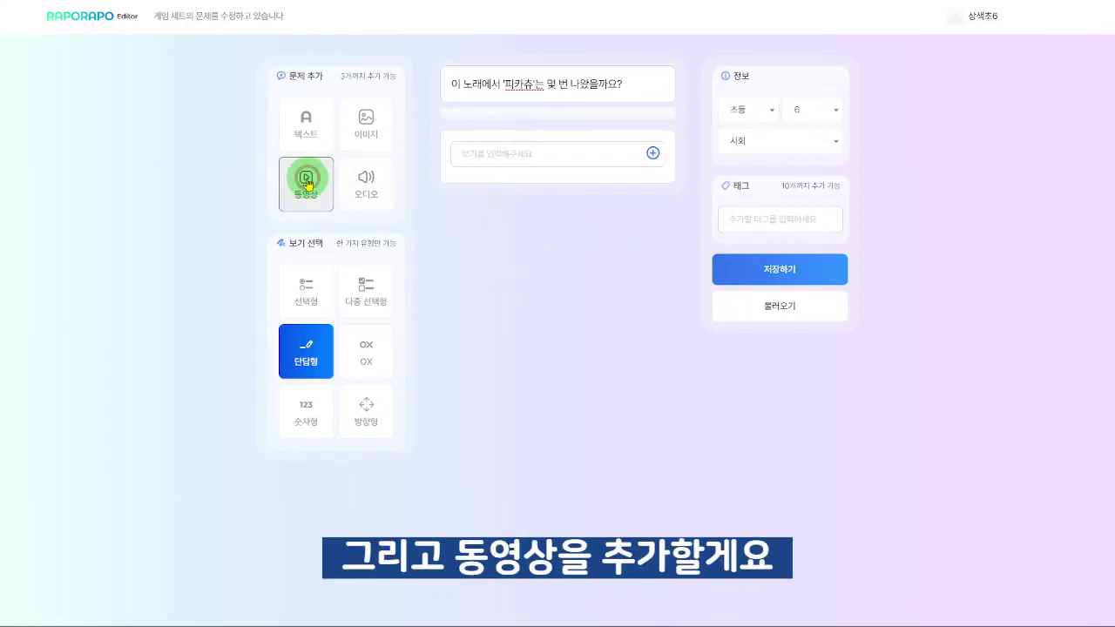
{"action": "left_click", "coordinate": [568, 190]}
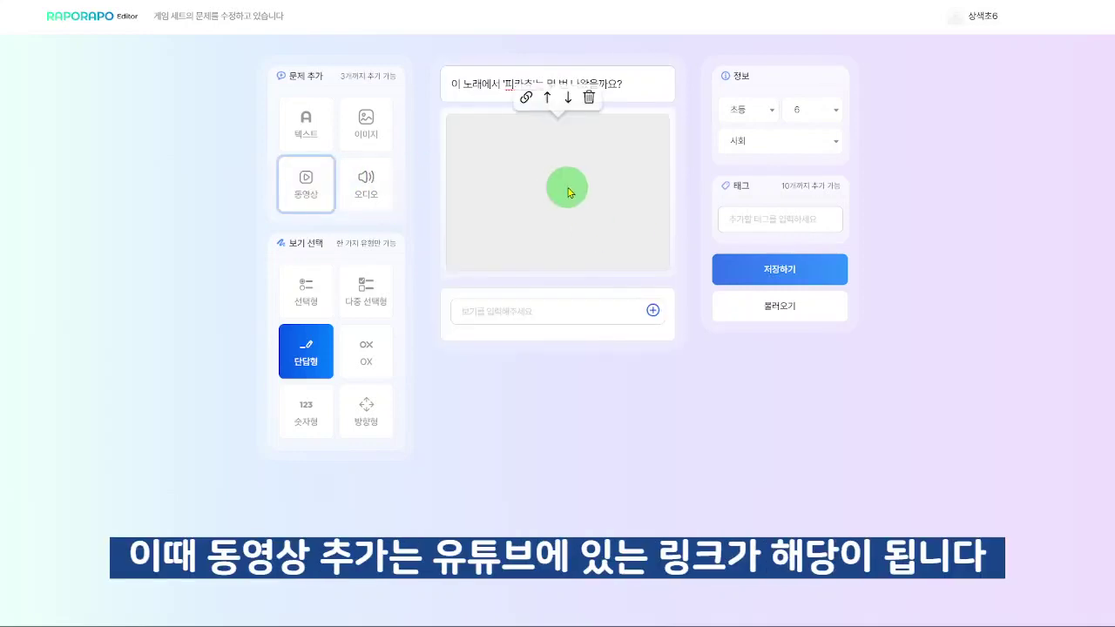
{"action": "left_click", "coordinate": [526, 98]}
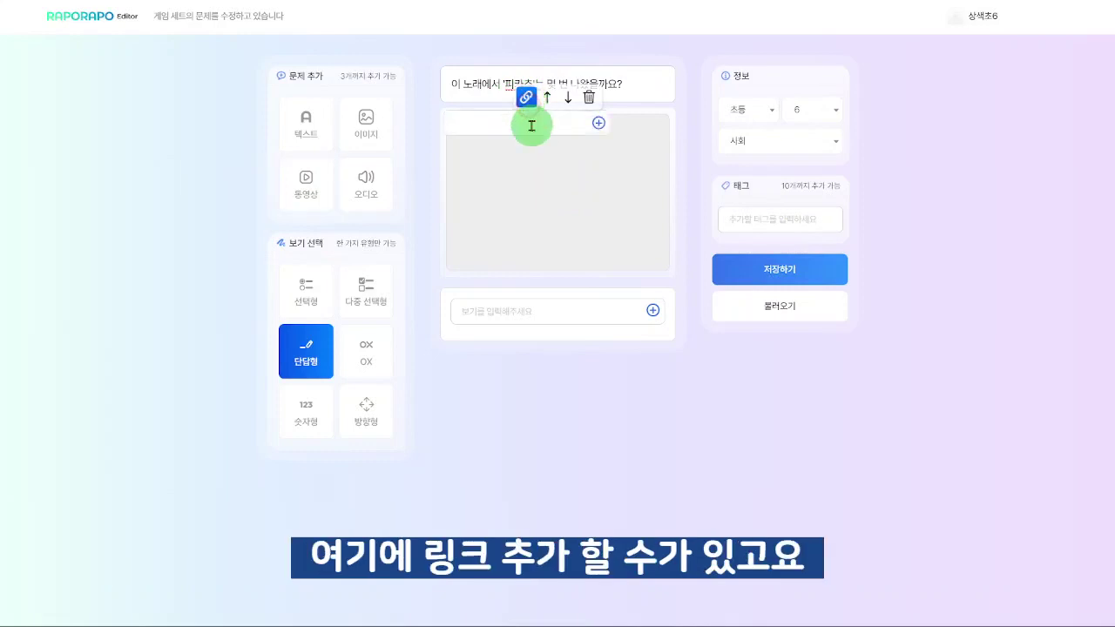
{"action": "left_click", "coordinate": [531, 125]}
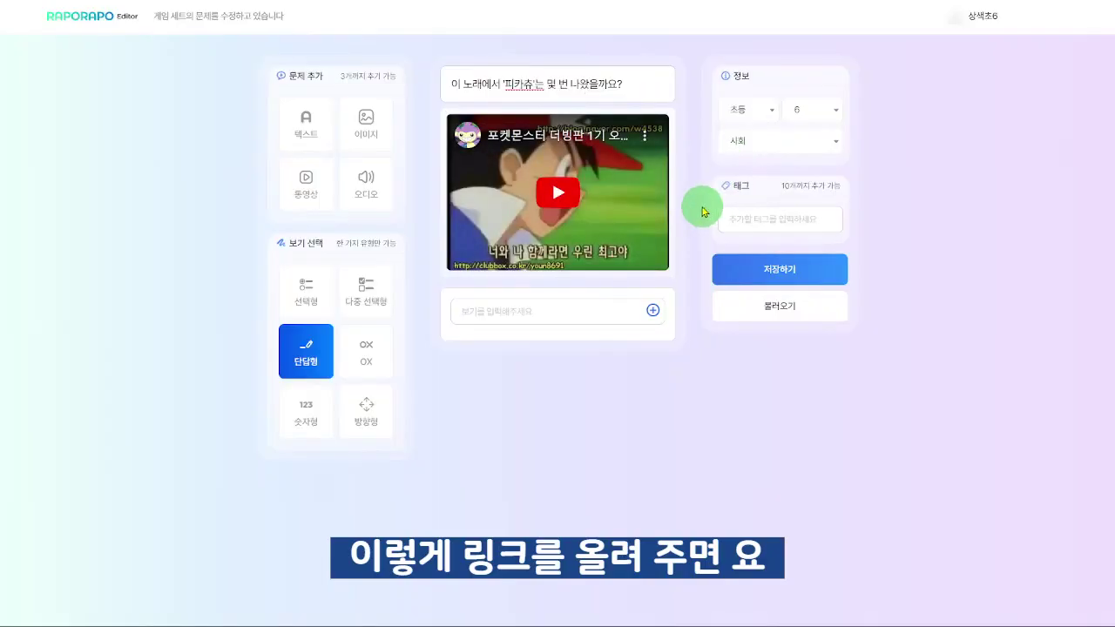
- Add "10" as the 단답형 answer to the '피카츄' song question and save the question
{"action": "left_click", "coordinate": [588, 309]}
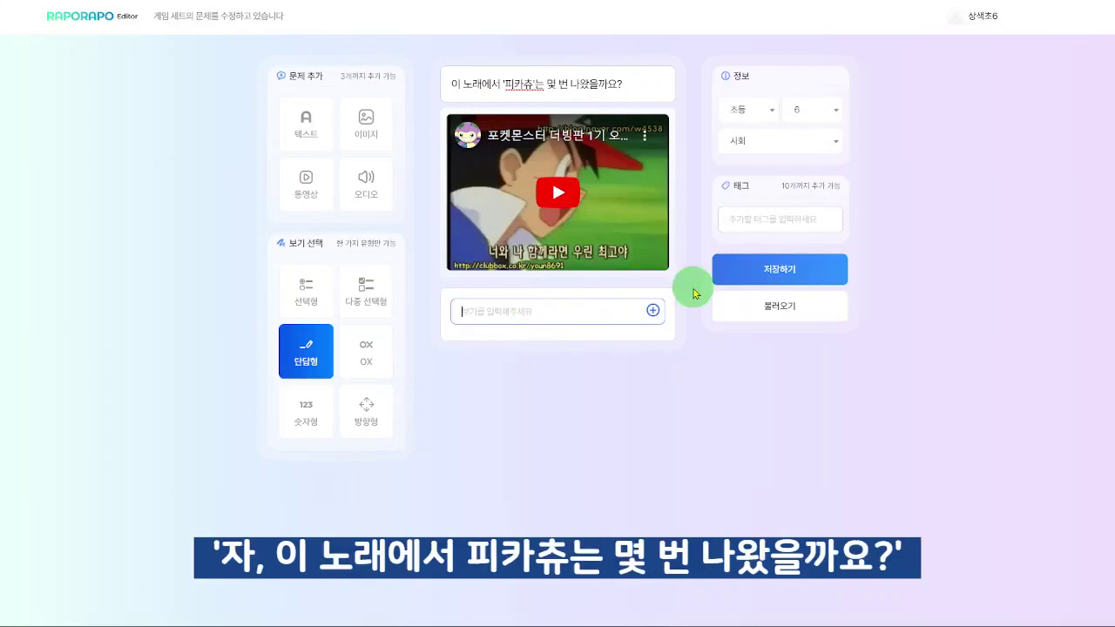
{"action": "left_click", "coordinate": [558, 309]}
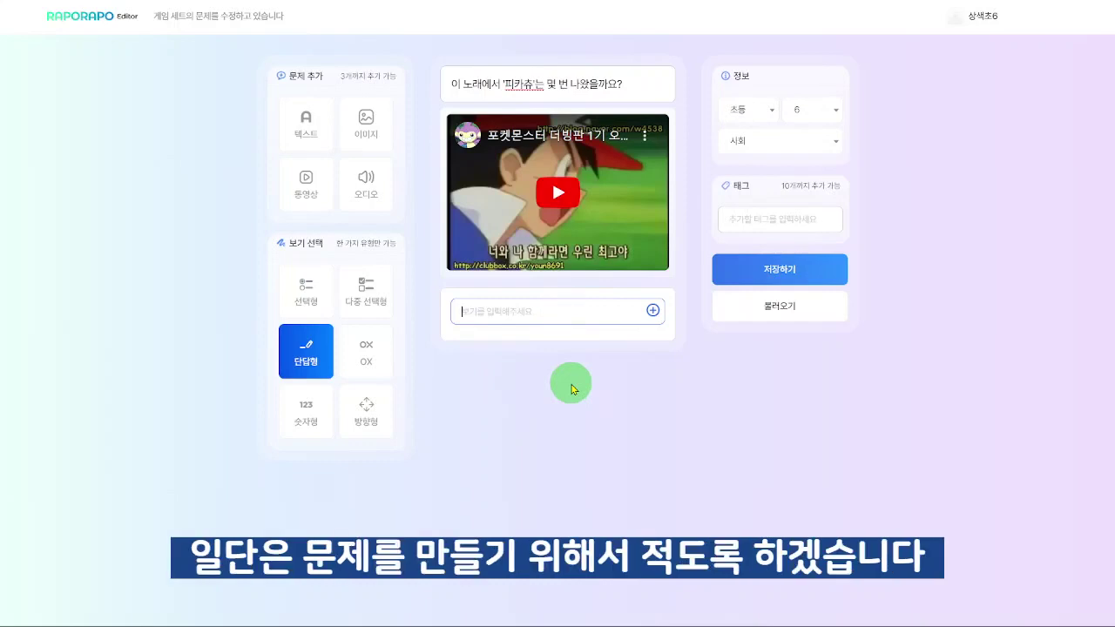
{"action": "type", "text": "10"}
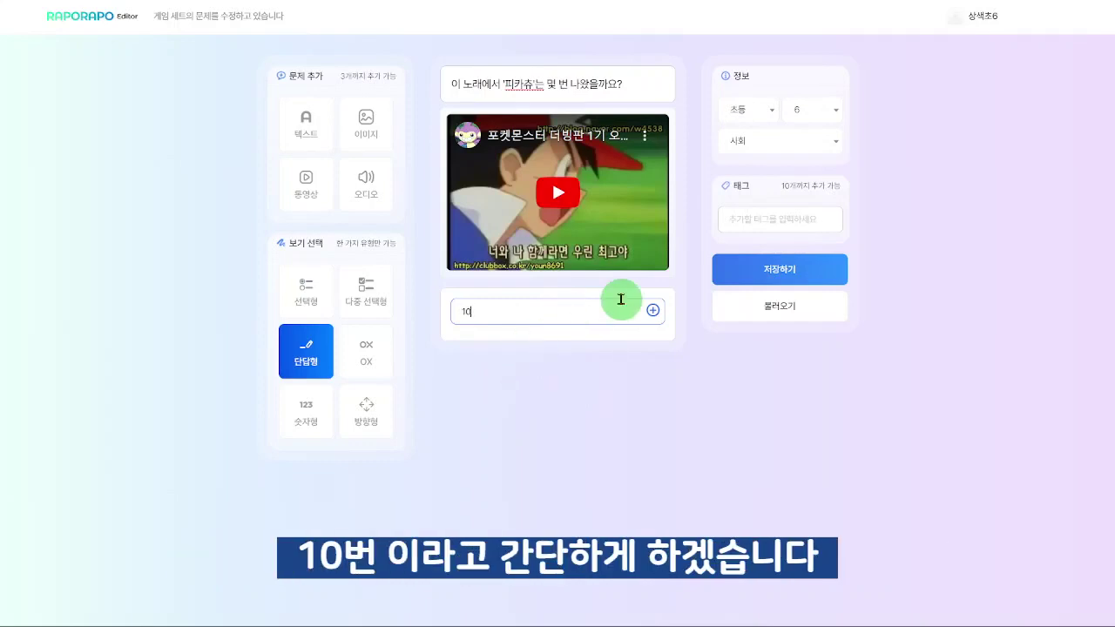
{"action": "left_click", "coordinate": [787, 271]}
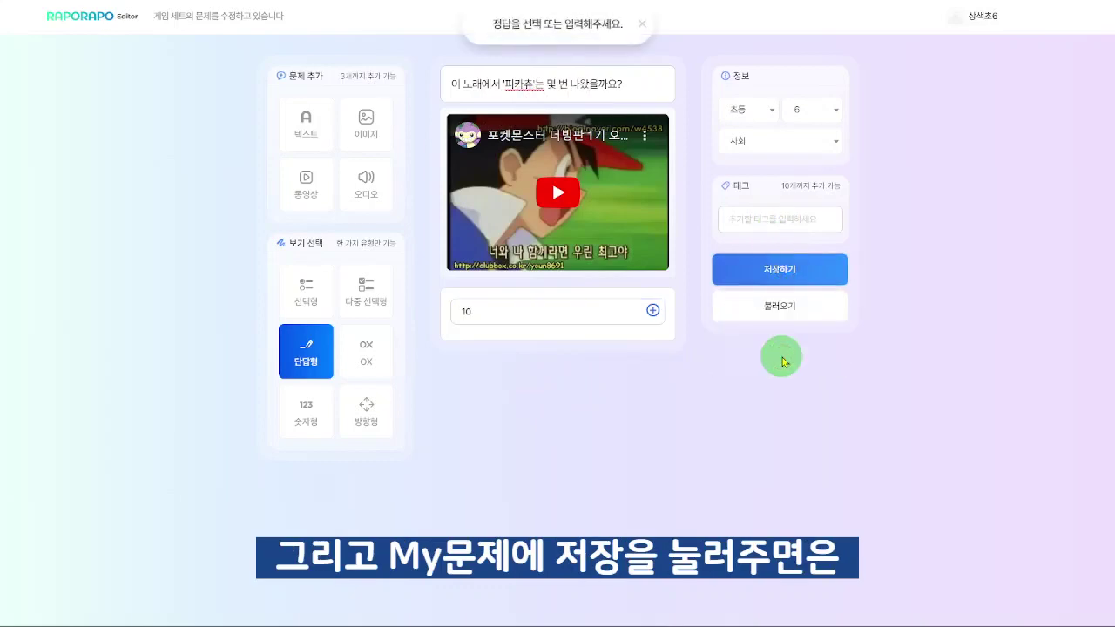
{"action": "key", "text": "Return"}
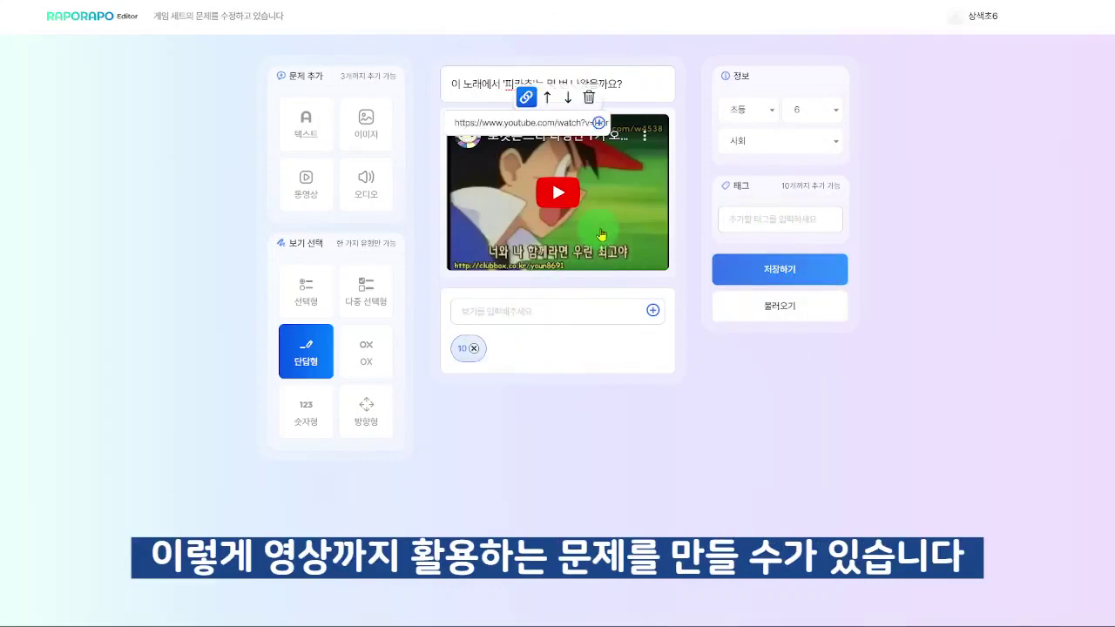
{"action": "left_click", "coordinate": [820, 274]}
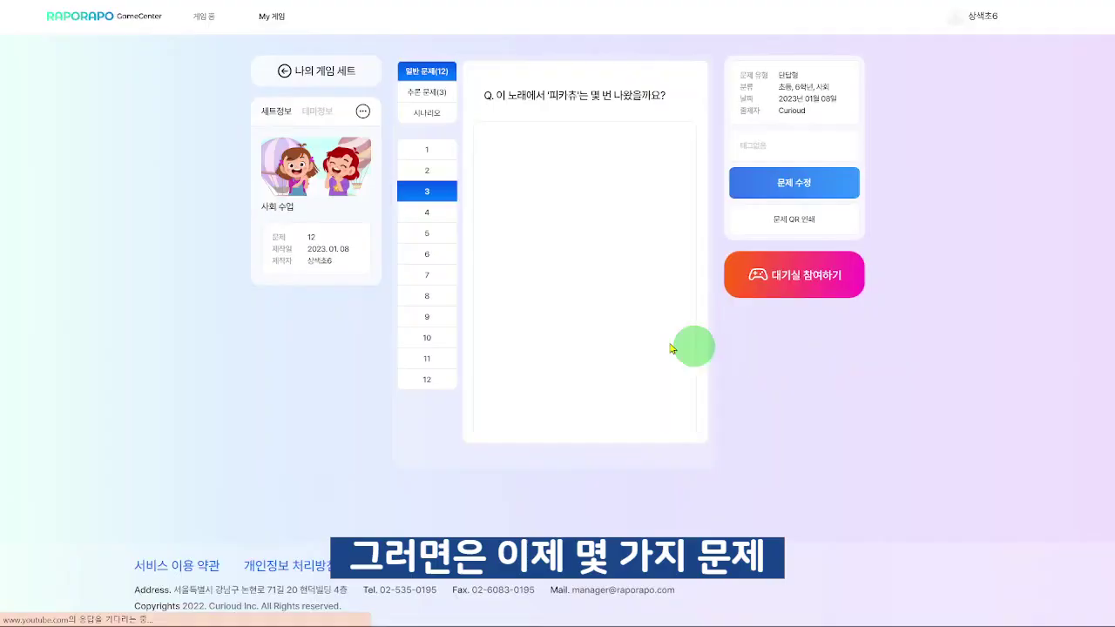
- Open the fourth 일반 문제 for editing and look through the 선택형, 다중 선택형, 단답형, OX, 숫자형 and 방향형 answer types
{"action": "left_click", "coordinate": [443, 211]}
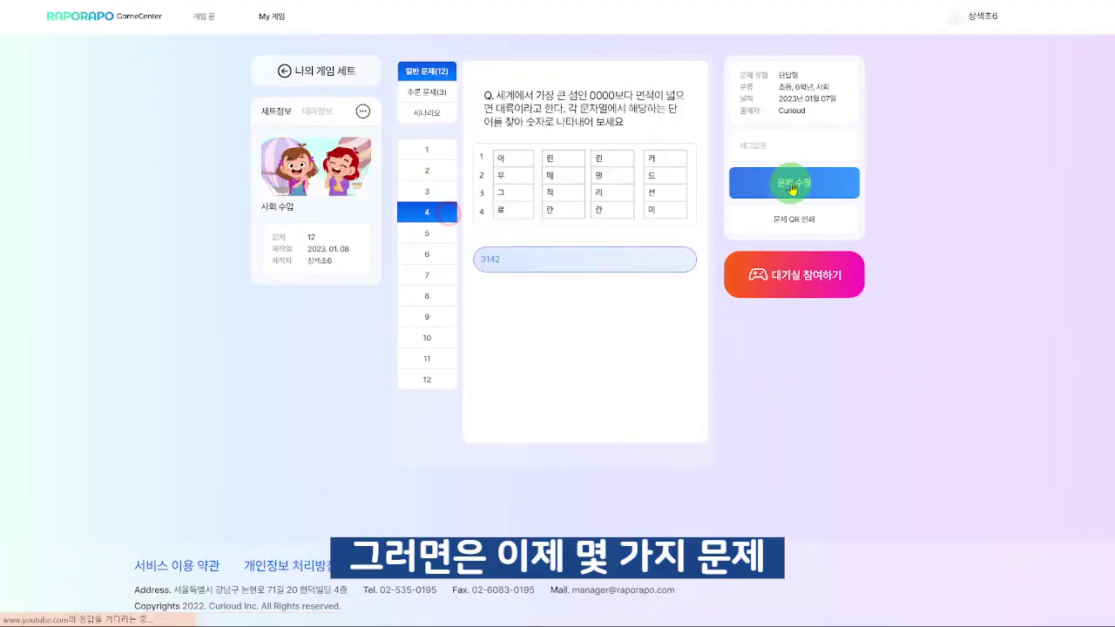
{"action": "left_click", "coordinate": [794, 186]}
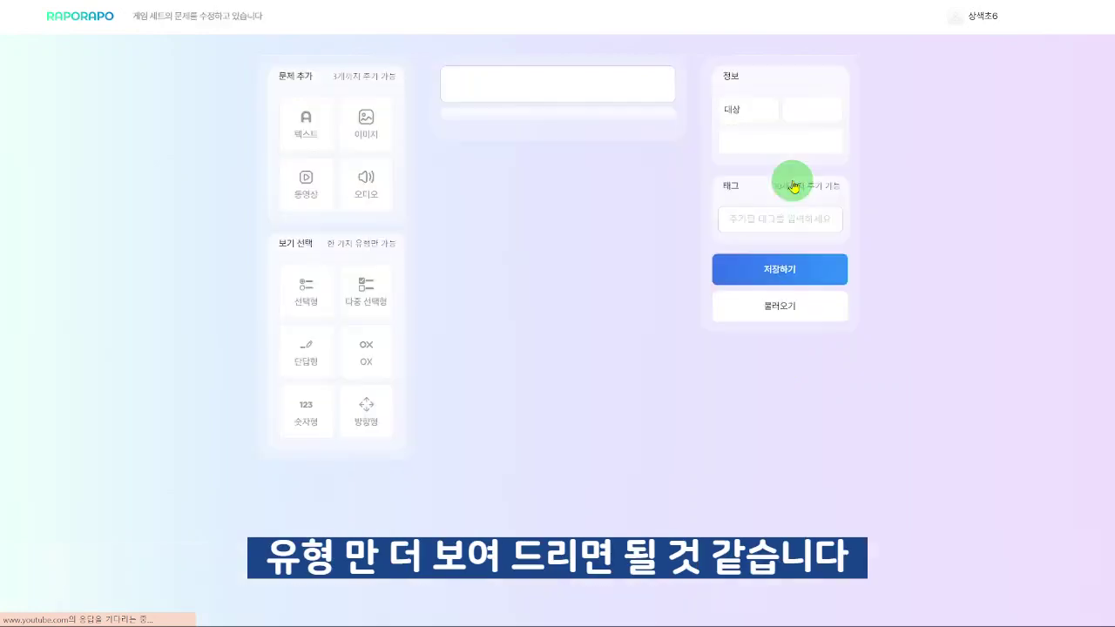
{"action": "left_click", "coordinate": [315, 303]}
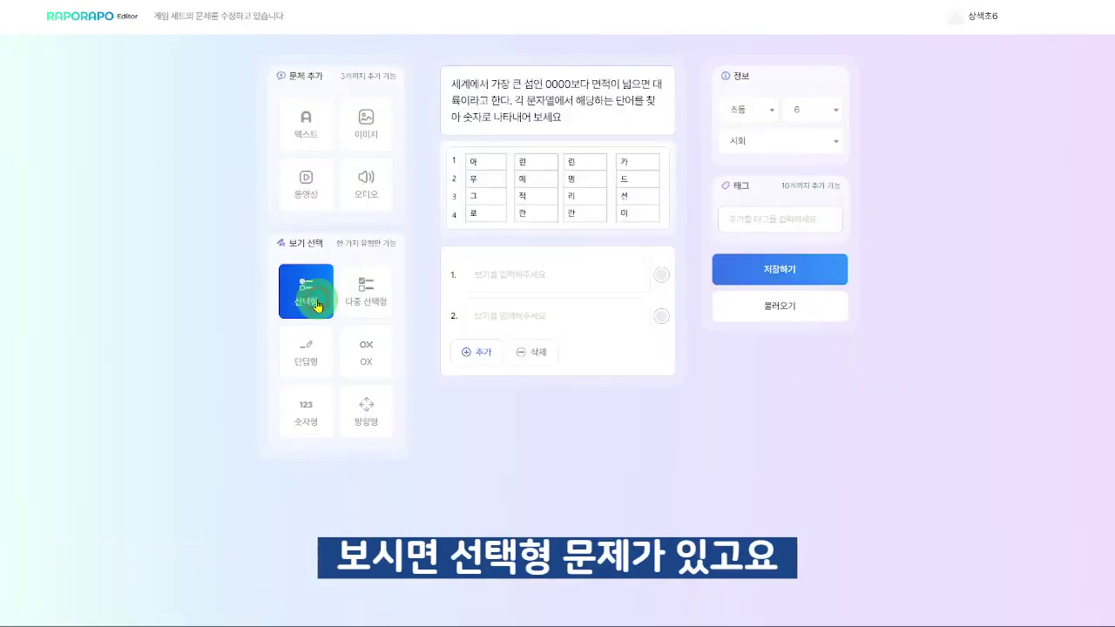
{"action": "left_click", "coordinate": [359, 293]}
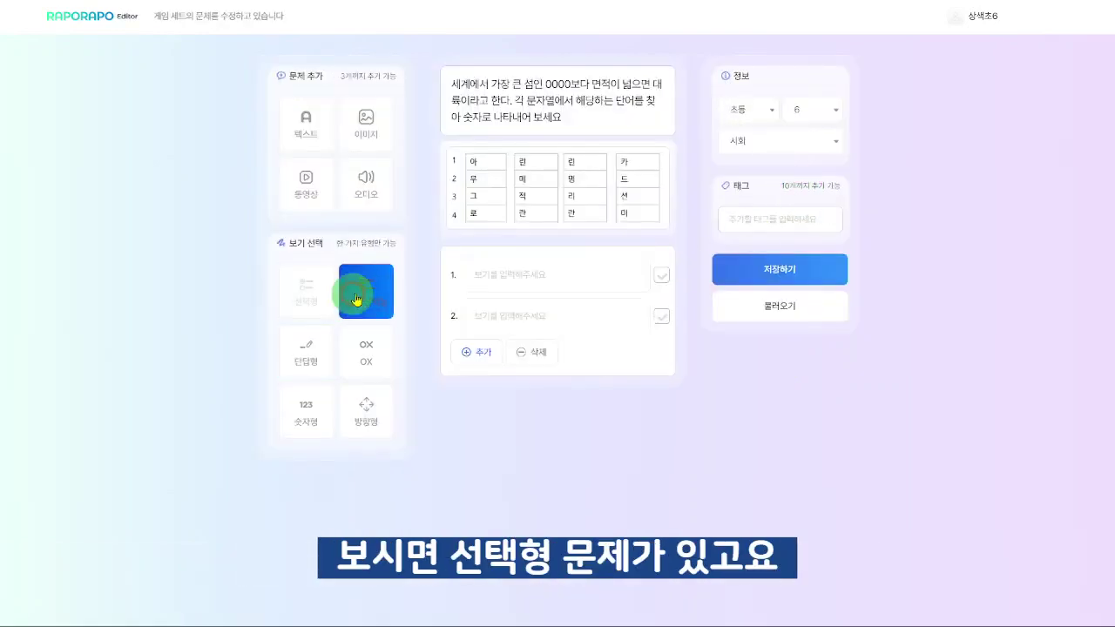
{"action": "left_click", "coordinate": [292, 367]}
{"action": "left_click", "coordinate": [369, 355]}
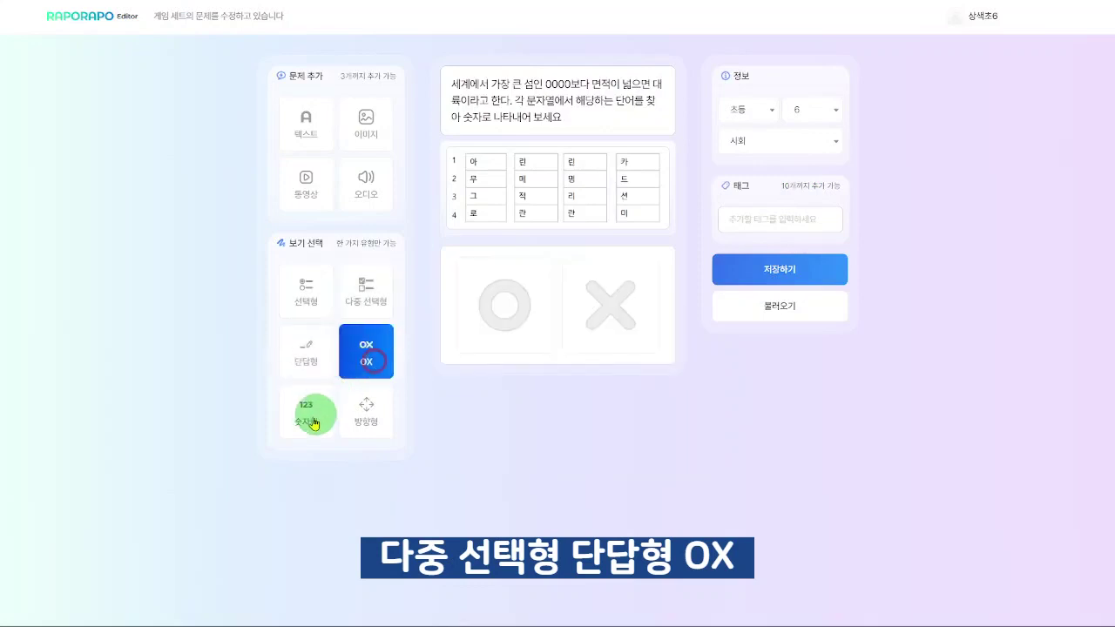
{"action": "left_click", "coordinate": [314, 423]}
{"action": "left_click", "coordinate": [341, 425]}
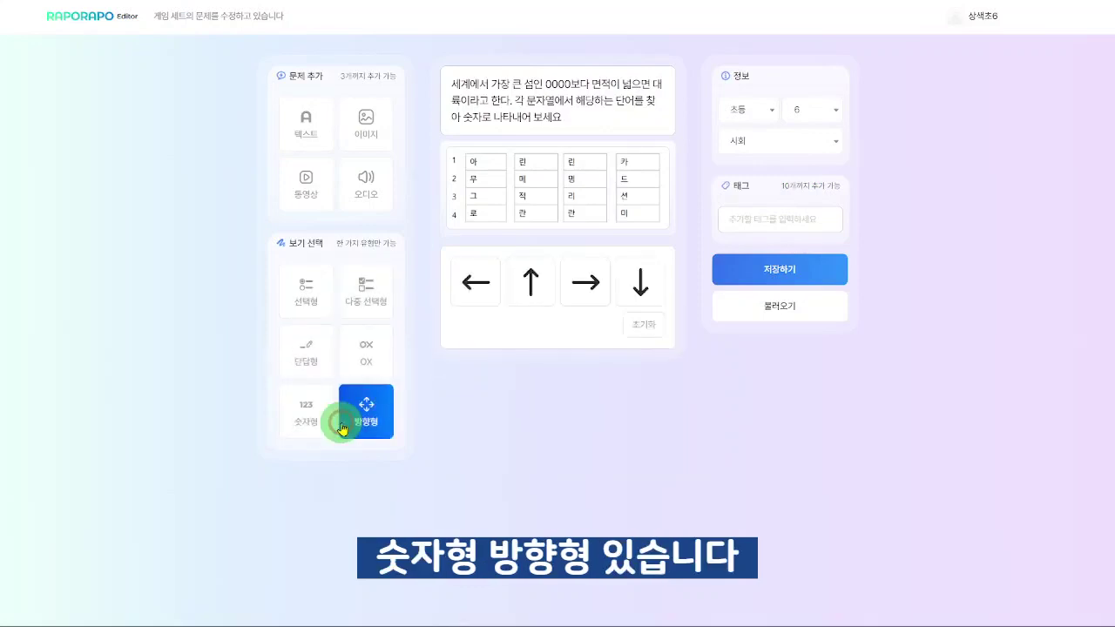
- Switch the answer type to 선택형 and enter the four choices 안녕하세요, 반갑습니다, 사랑합니다 and 감사합니다
{"action": "left_click", "coordinate": [302, 294]}
{"action": "left_click", "coordinate": [536, 275]}
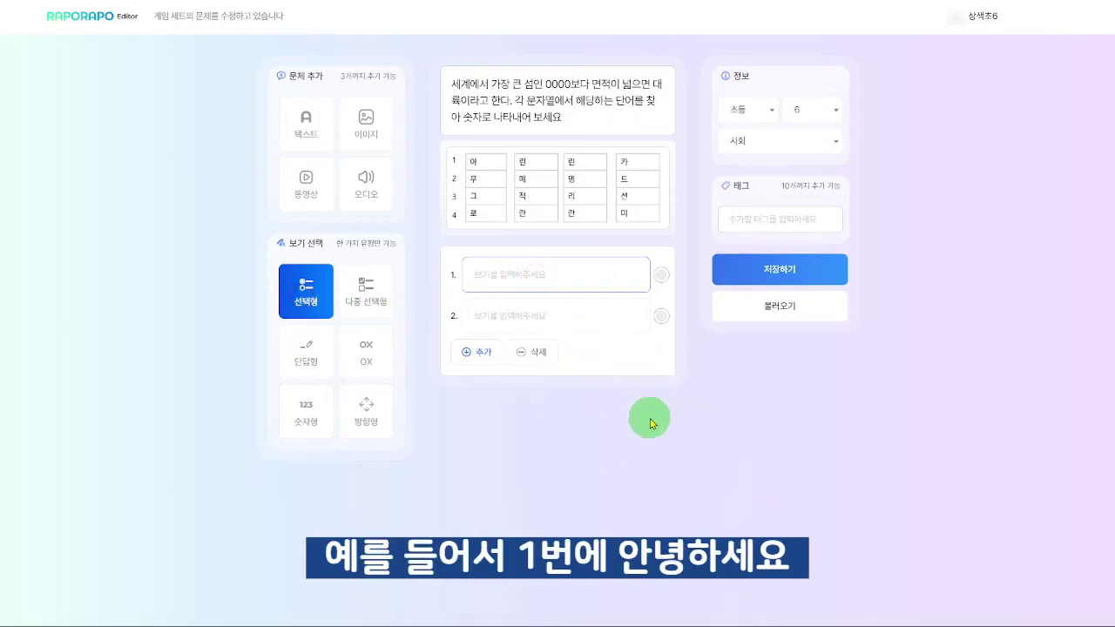
{"action": "type", "text": "안녕하세요"}
{"action": "key", "text": "Tab"}
{"action": "type", "text": "반가"}
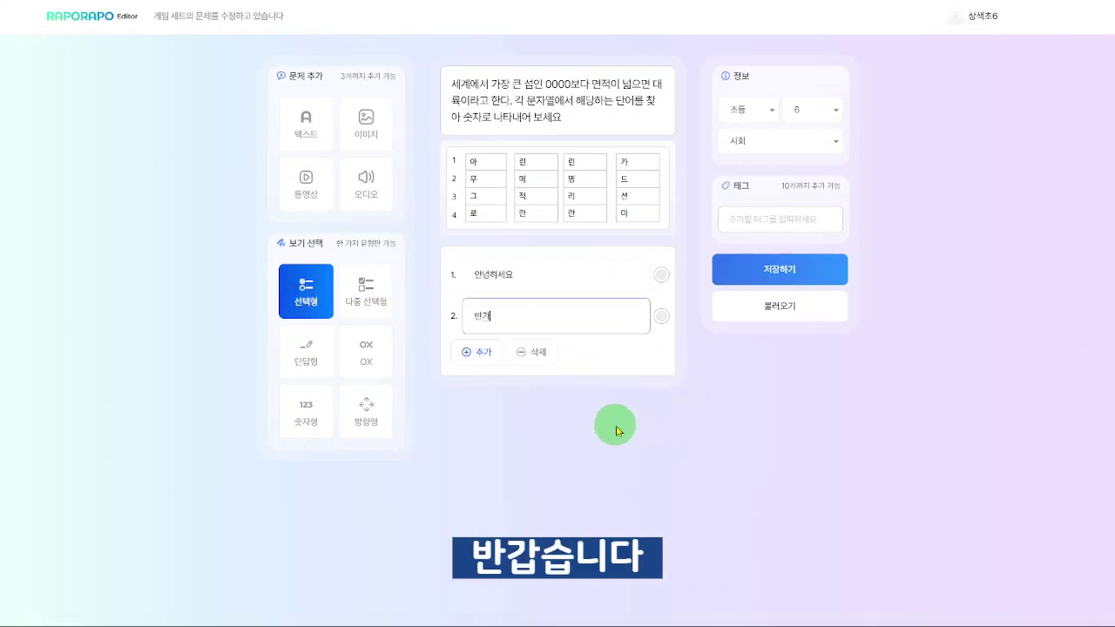
{"action": "type", "text": "ㅂ습니다"}
{"action": "key", "text": "Return"}
{"action": "type", "text": "사랑합니다"}
{"action": "key", "text": "Return"}
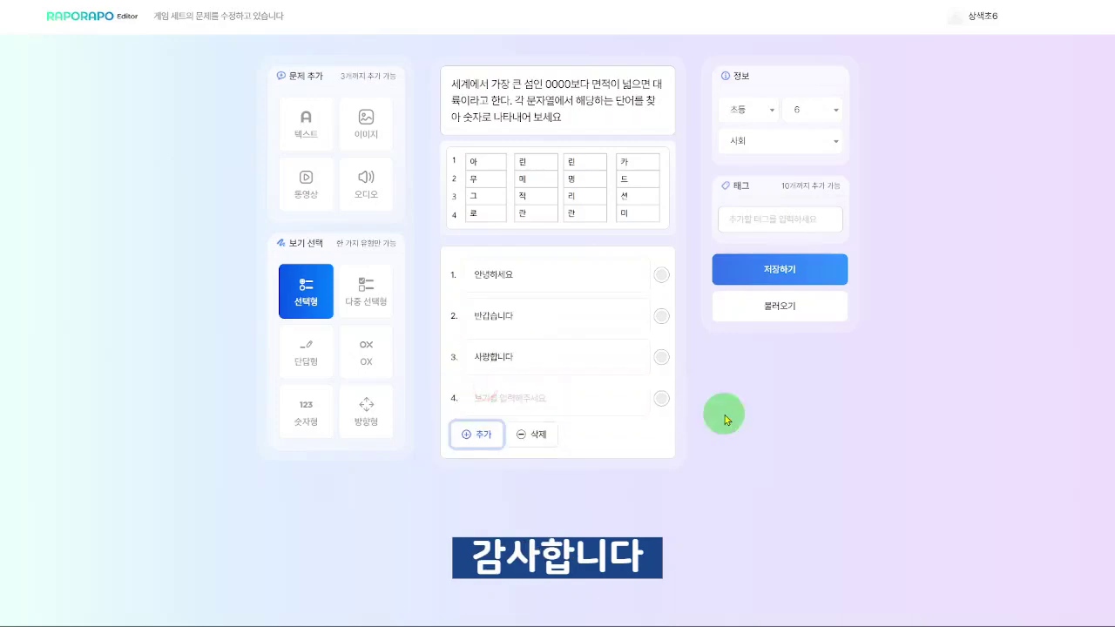
{"action": "left_click", "coordinate": [535, 399]}
{"action": "type", "text": "감사합니다"}
- Try different choices as the single correct answer, leave 사랑합니다 selected, and open the save options
{"action": "left_click", "coordinate": [658, 358]}
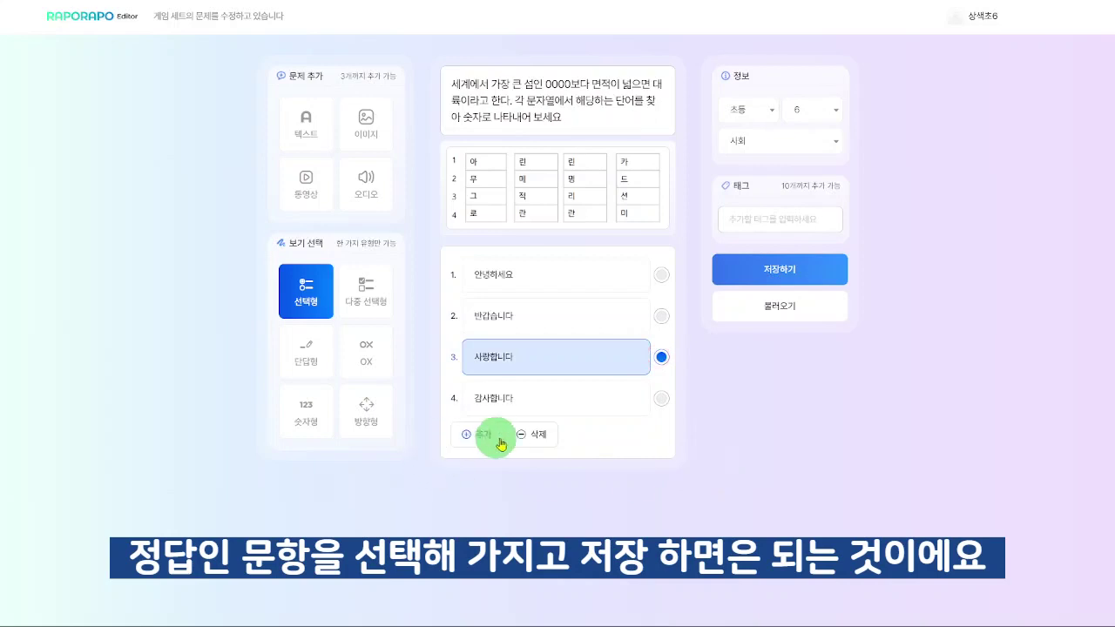
{"action": "left_click", "coordinate": [789, 273]}
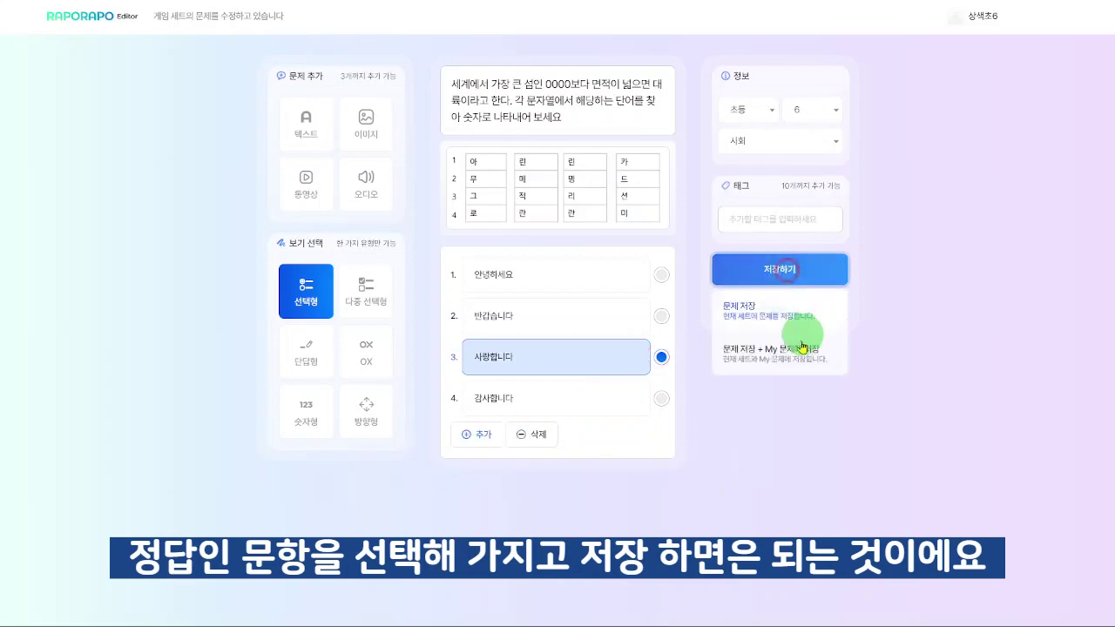
{"action": "left_click", "coordinate": [661, 316]}
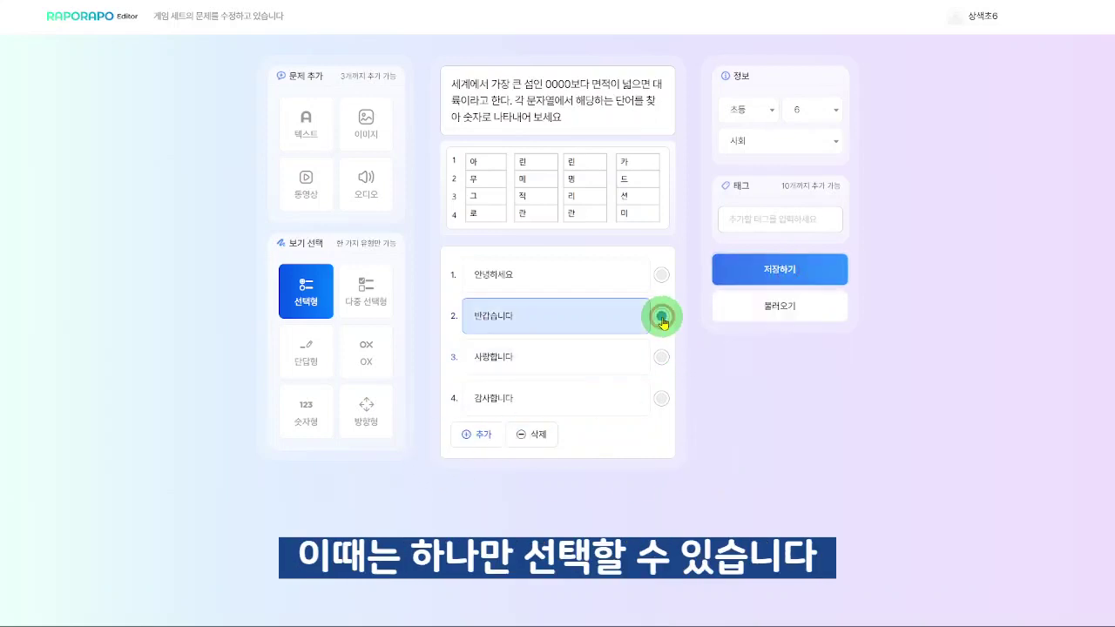
{"action": "left_click", "coordinate": [662, 275]}
{"action": "left_click", "coordinate": [662, 357]}
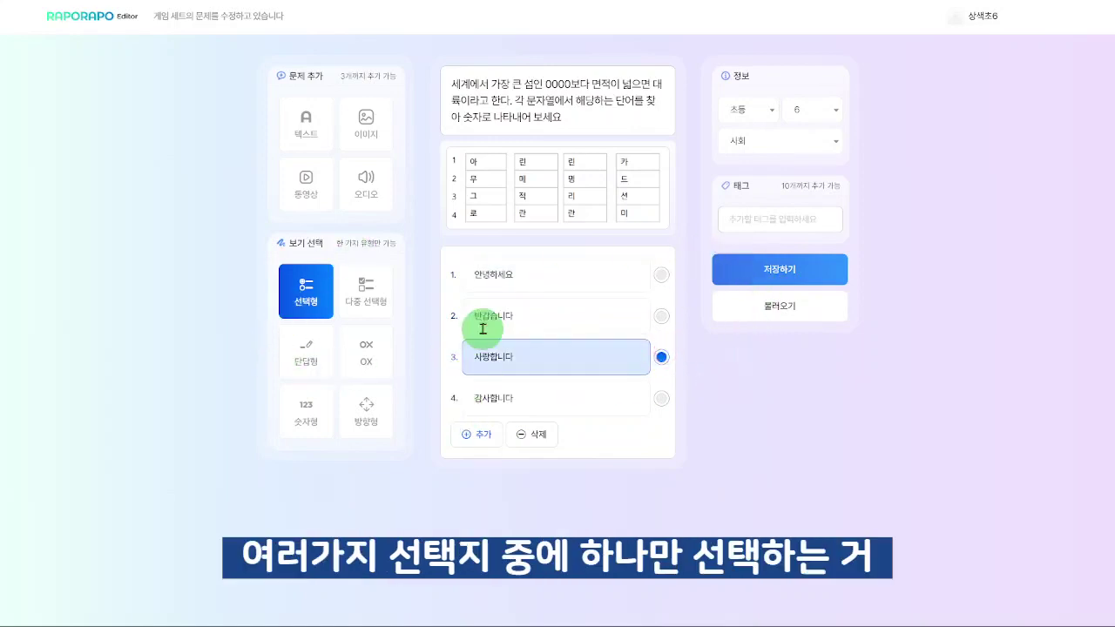
{"action": "left_click", "coordinate": [800, 270]}
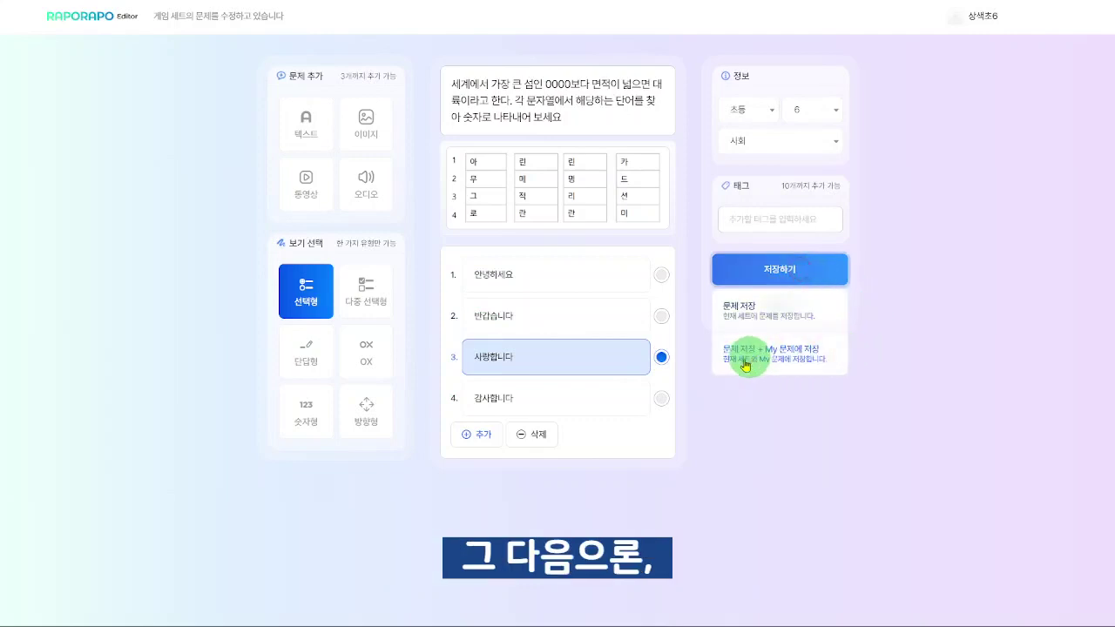
{"action": "left_click", "coordinate": [736, 370]}
- Switch to 다중 선택형, enter 안녕하세요 and 반갑습니다, mark both correct, and uncheck 반갑습니다 again
{"action": "left_click", "coordinate": [354, 307]}
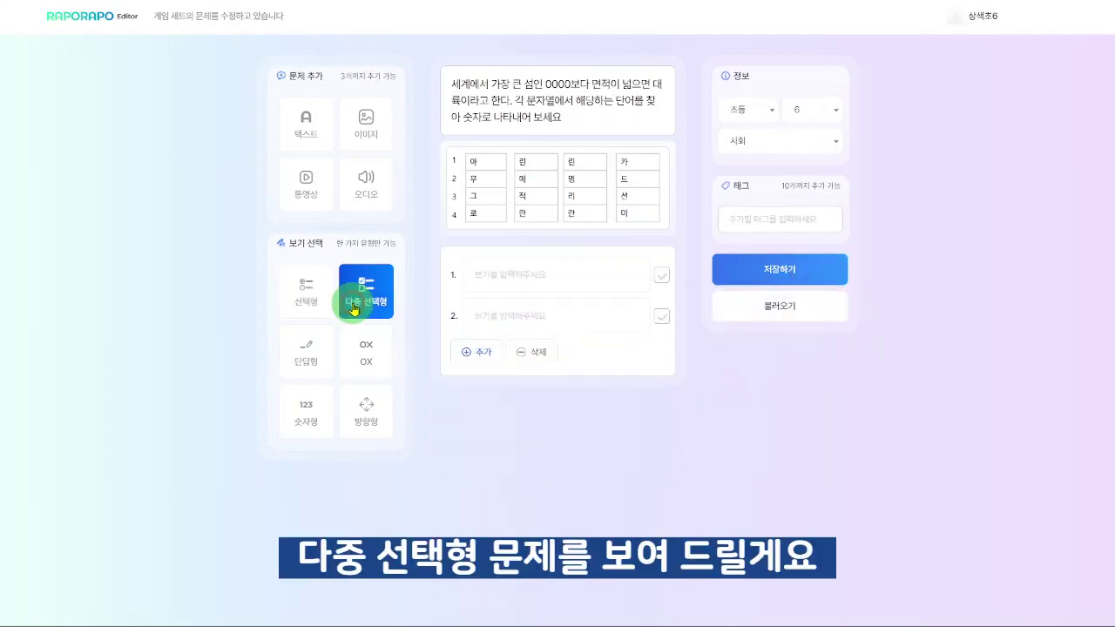
{"action": "left_click", "coordinate": [562, 272]}
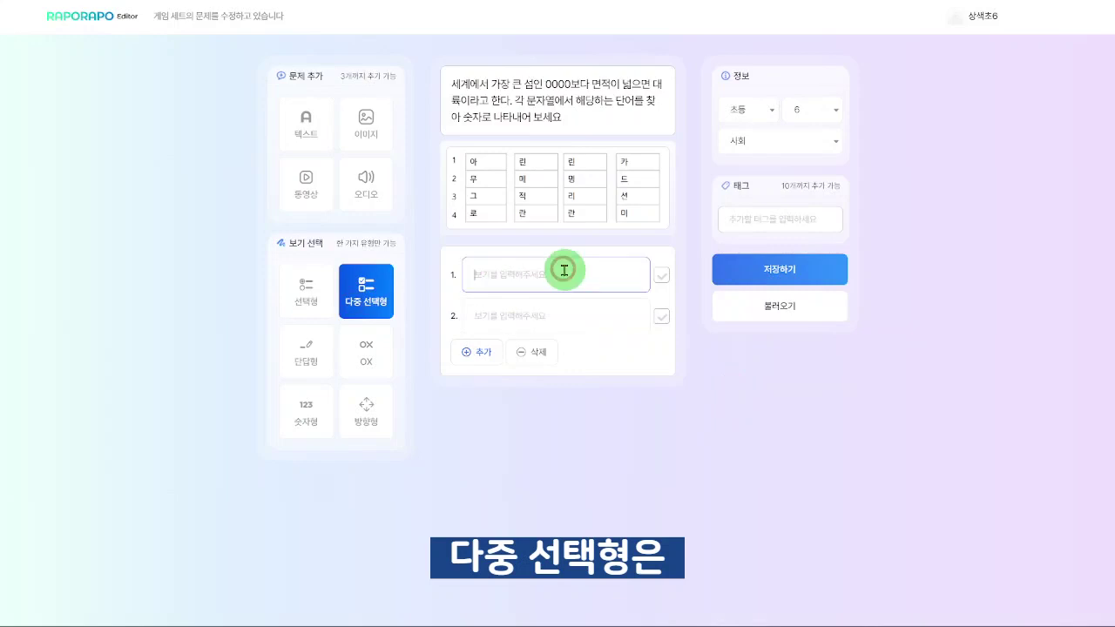
{"action": "type", "text": "안녕"}
{"action": "type", "text": "하세요"}
{"action": "key", "text": "Tab"}
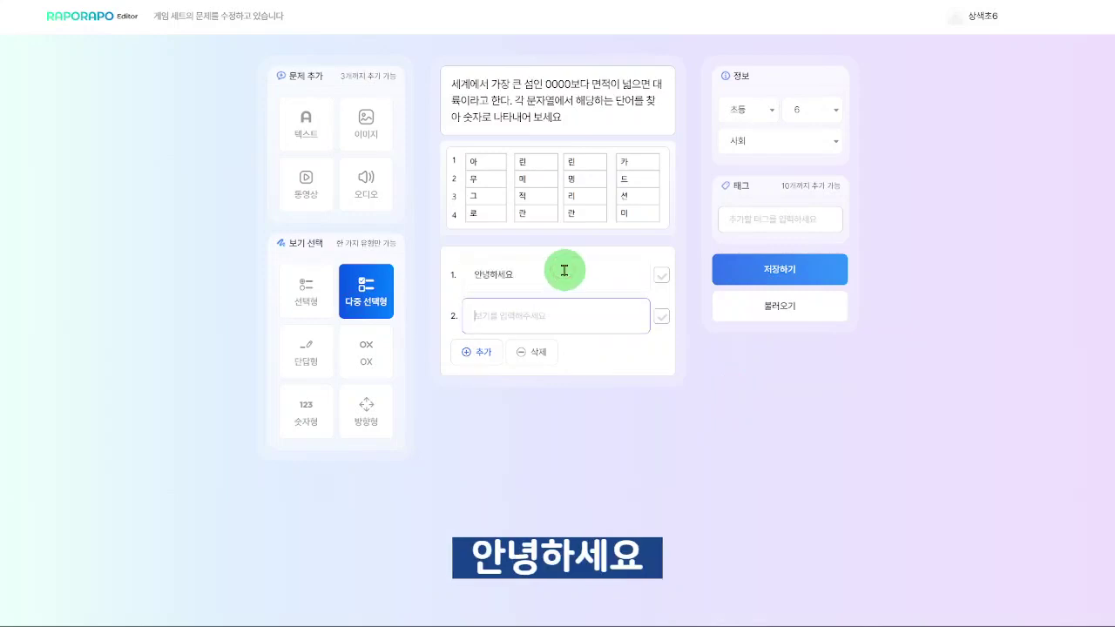
{"action": "type", "text": "반갑습니다"}
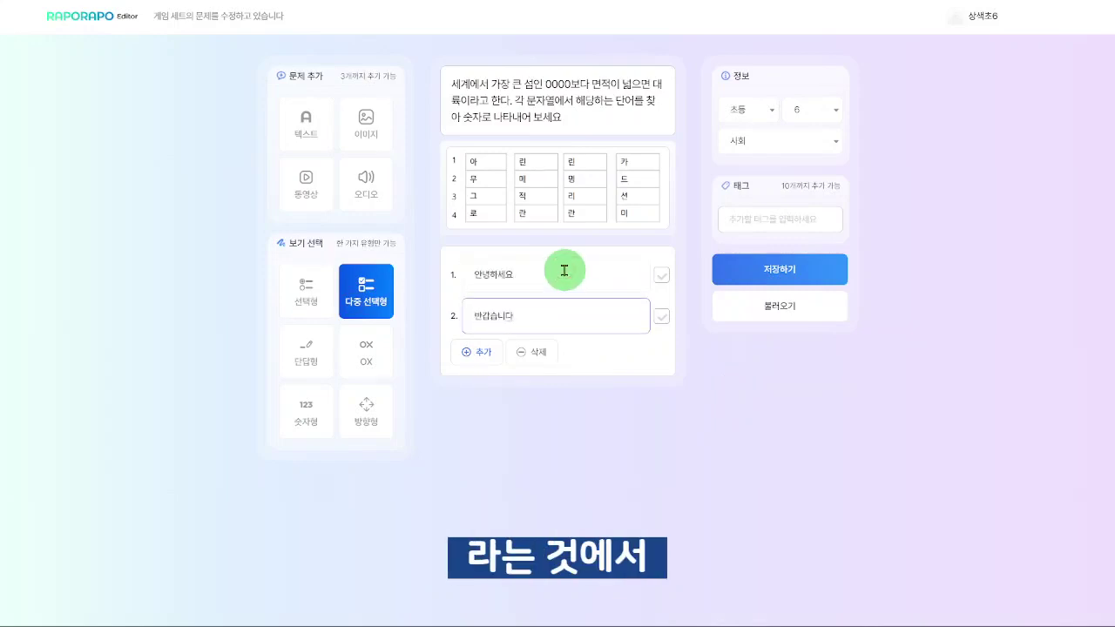
{"action": "left_click", "coordinate": [662, 275]}
{"action": "left_click", "coordinate": [663, 316]}
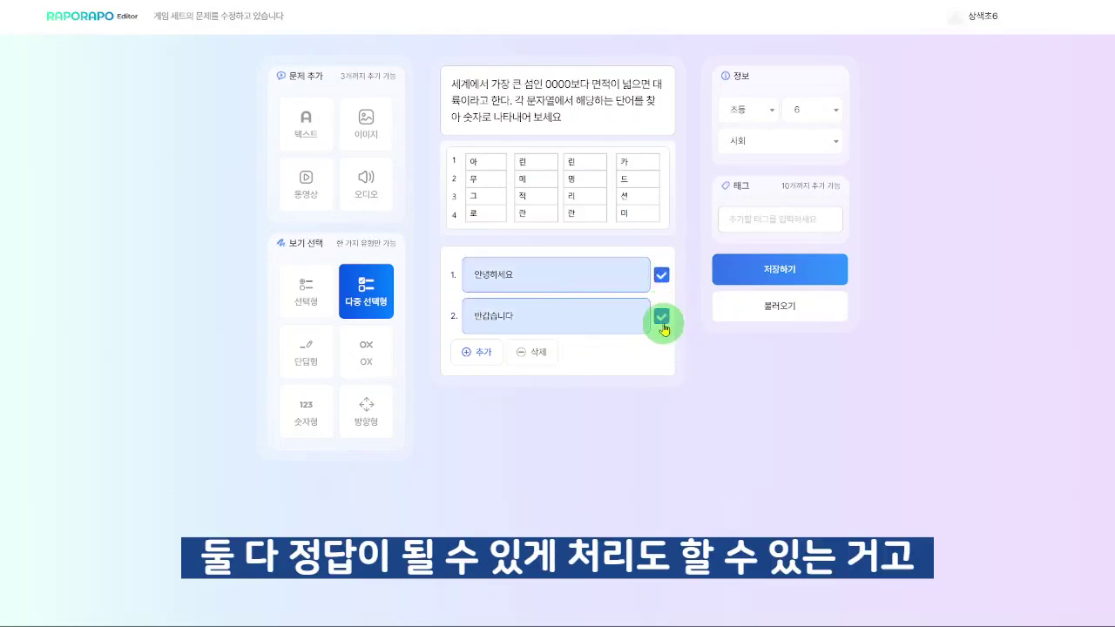
{"action": "left_click", "coordinate": [662, 316]}
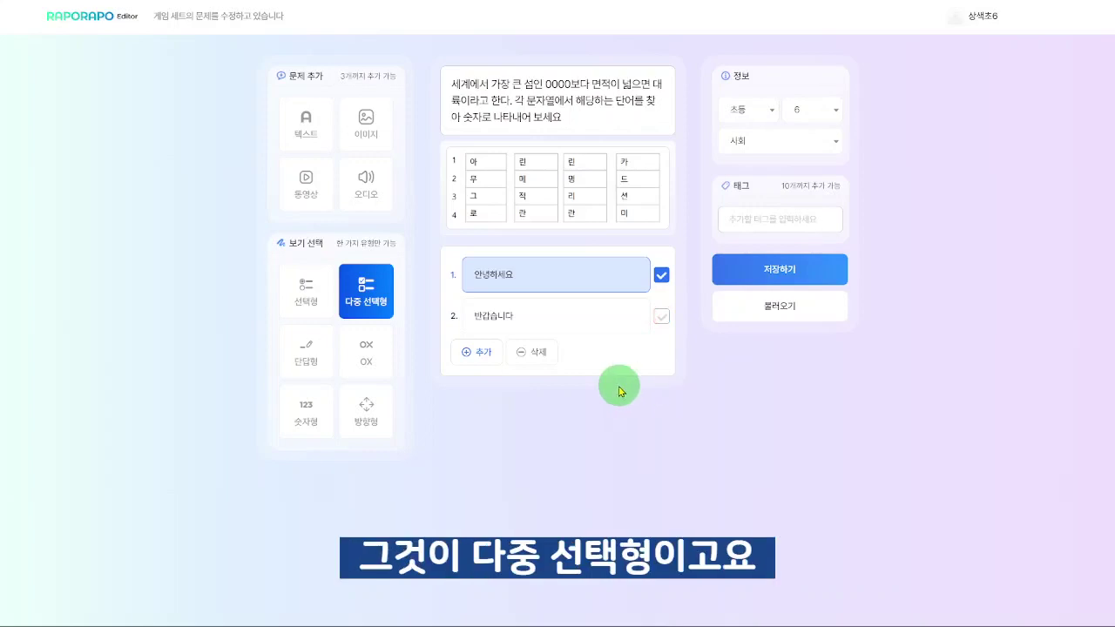
- Switch the answer type back and forth between 선택형 and 다중 선택형, ending on 선택형, to discard the entered choices
{"action": "left_click", "coordinate": [310, 301]}
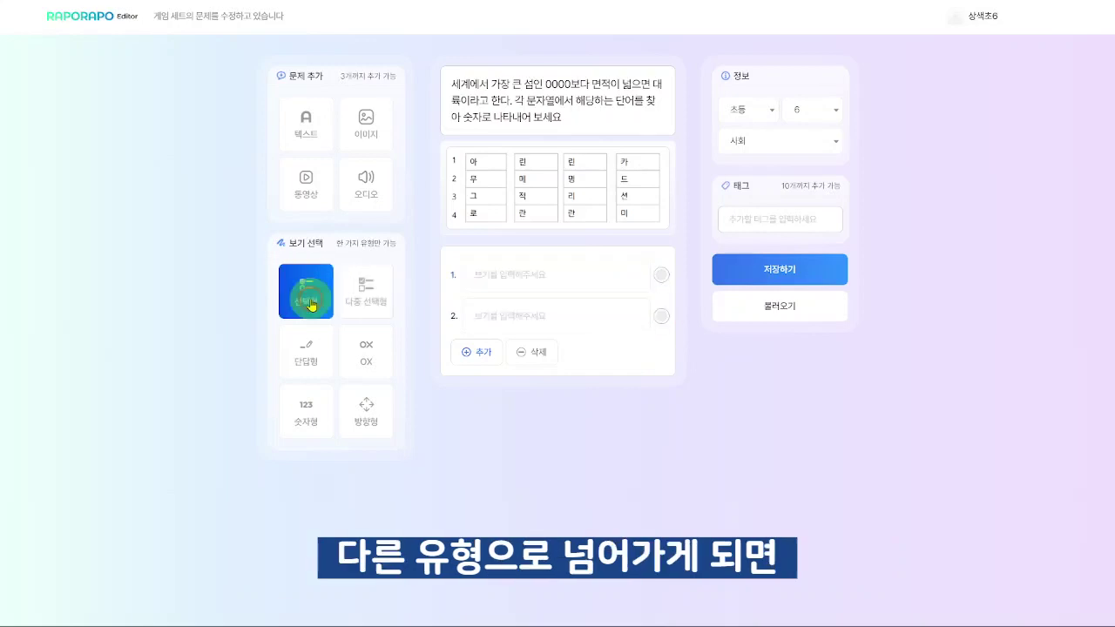
{"action": "left_click", "coordinate": [366, 296]}
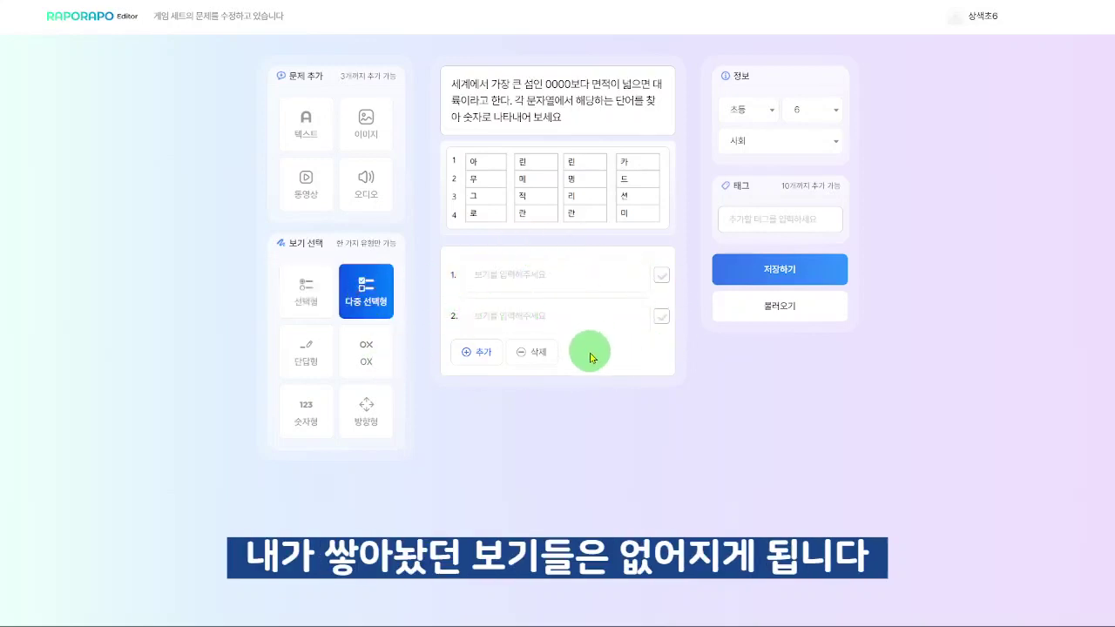
{"action": "left_click", "coordinate": [307, 290]}
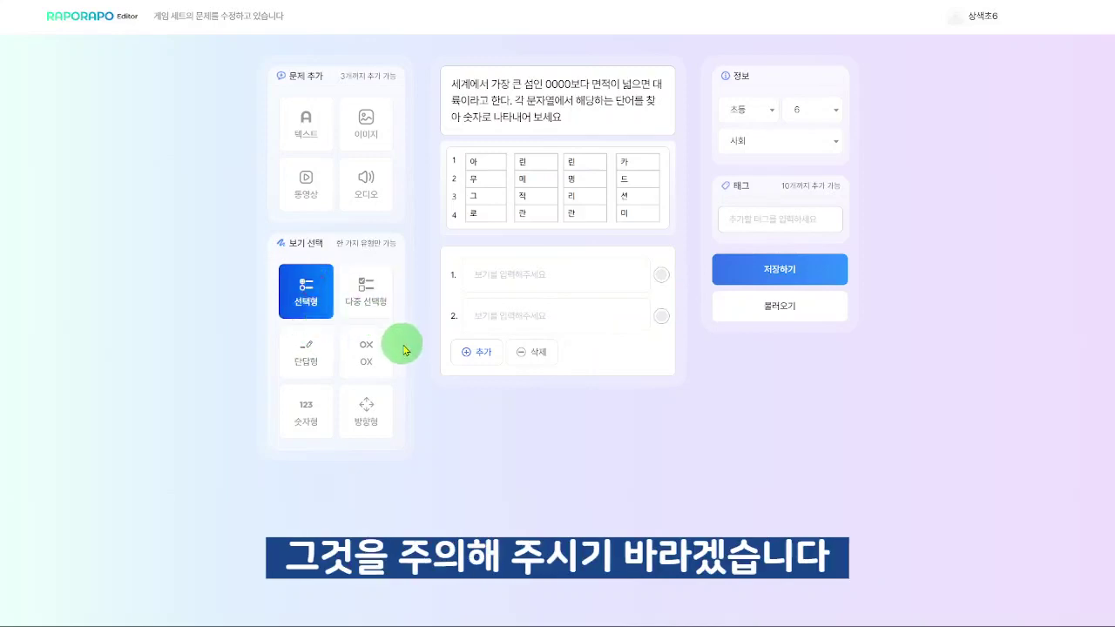
- Show the 단답형 answer type, switch to OX, and mark O as the correct answer
{"action": "left_click", "coordinate": [311, 351]}
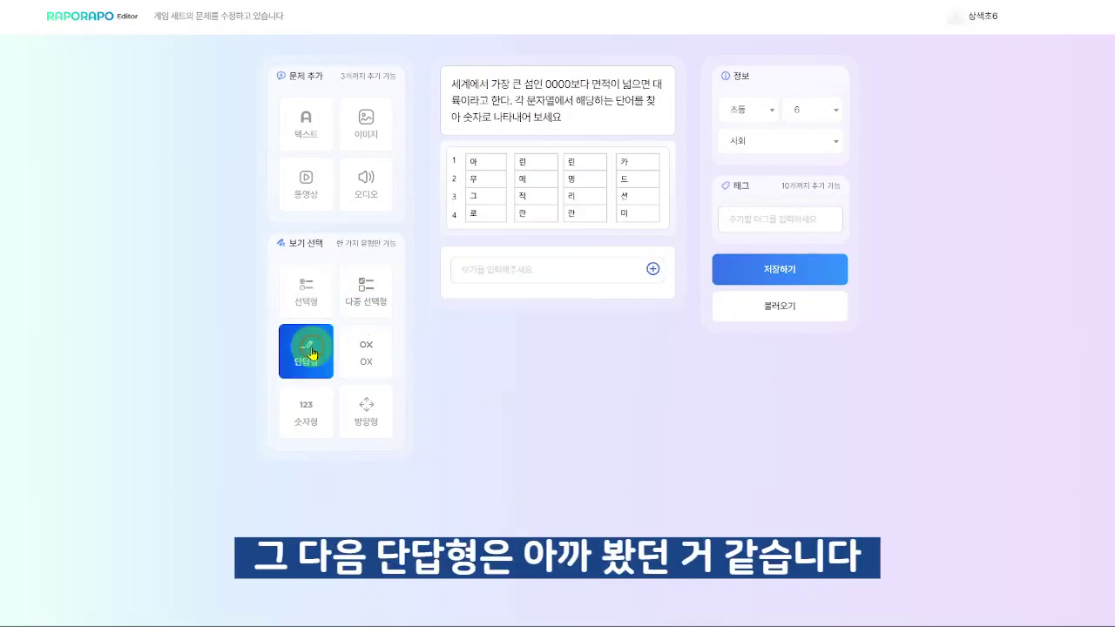
{"action": "left_click", "coordinate": [383, 359]}
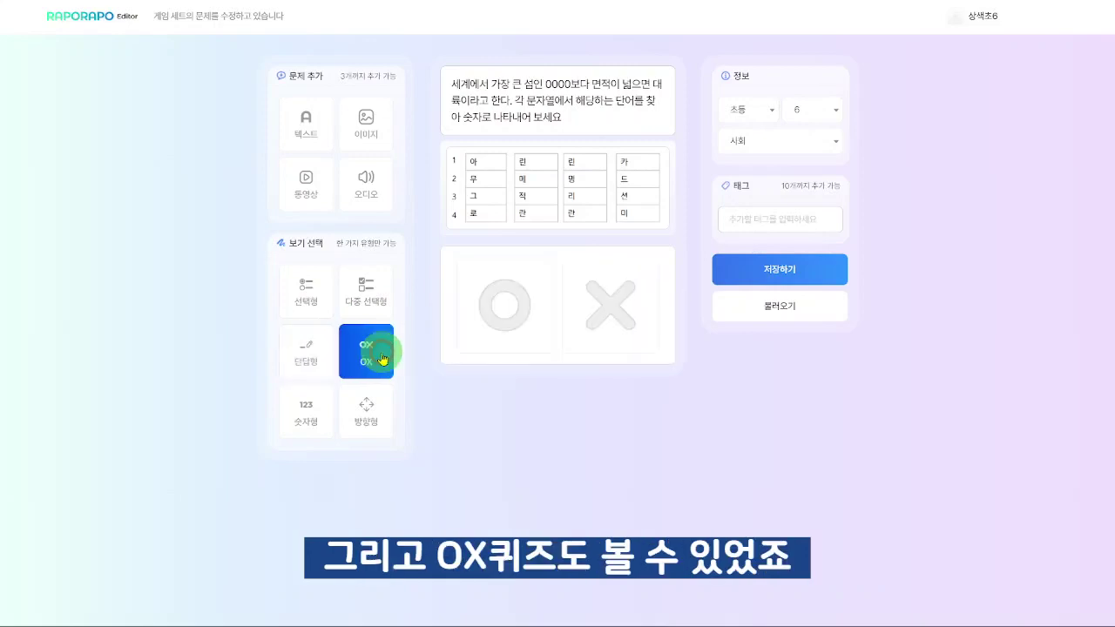
{"action": "left_click", "coordinate": [506, 307]}
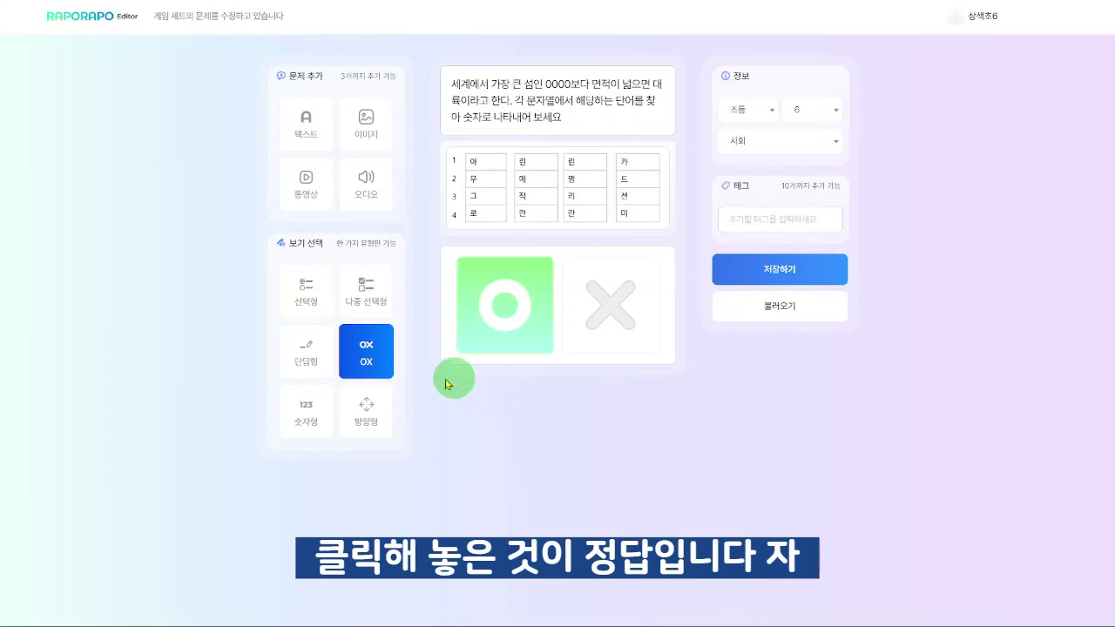
- Switch the answer type to 숫자형, extend it to four digits, and enter 1993 as the answer
{"action": "left_click", "coordinate": [295, 417]}
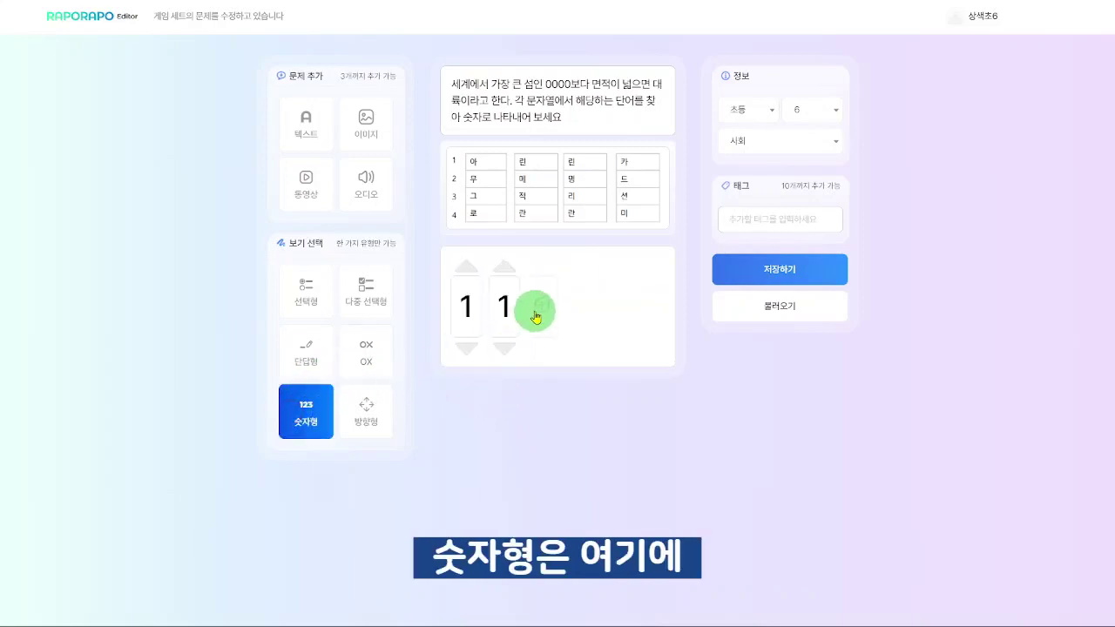
{"action": "left_click", "coordinate": [541, 306]}
{"action": "left_click", "coordinate": [579, 311]}
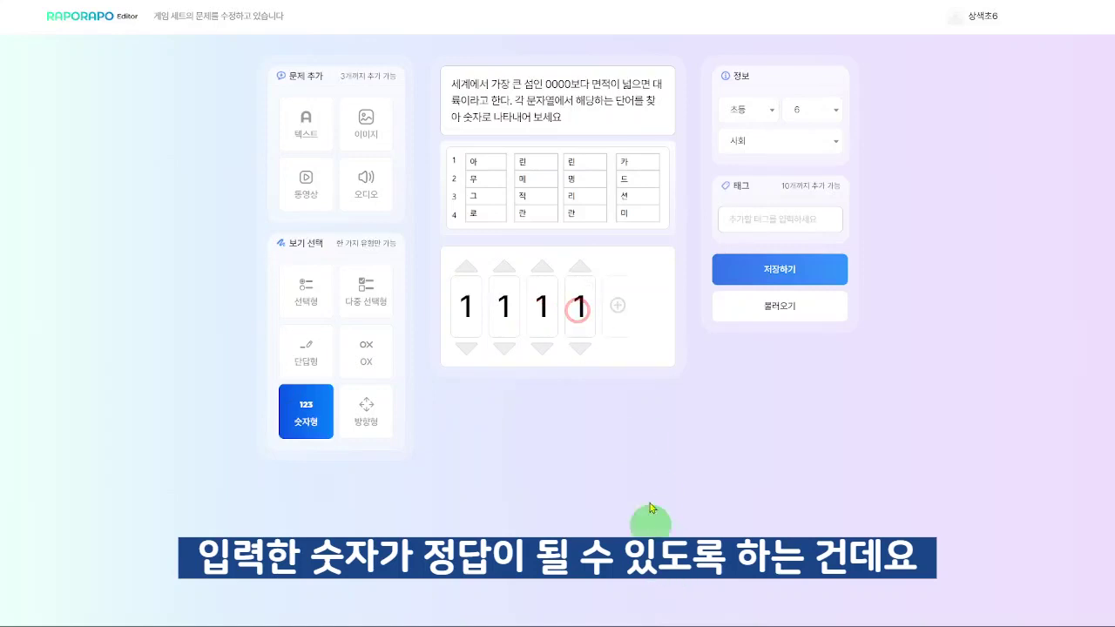
{"action": "double_click", "coordinate": [507, 306]}
{"action": "type", "text": "9"}
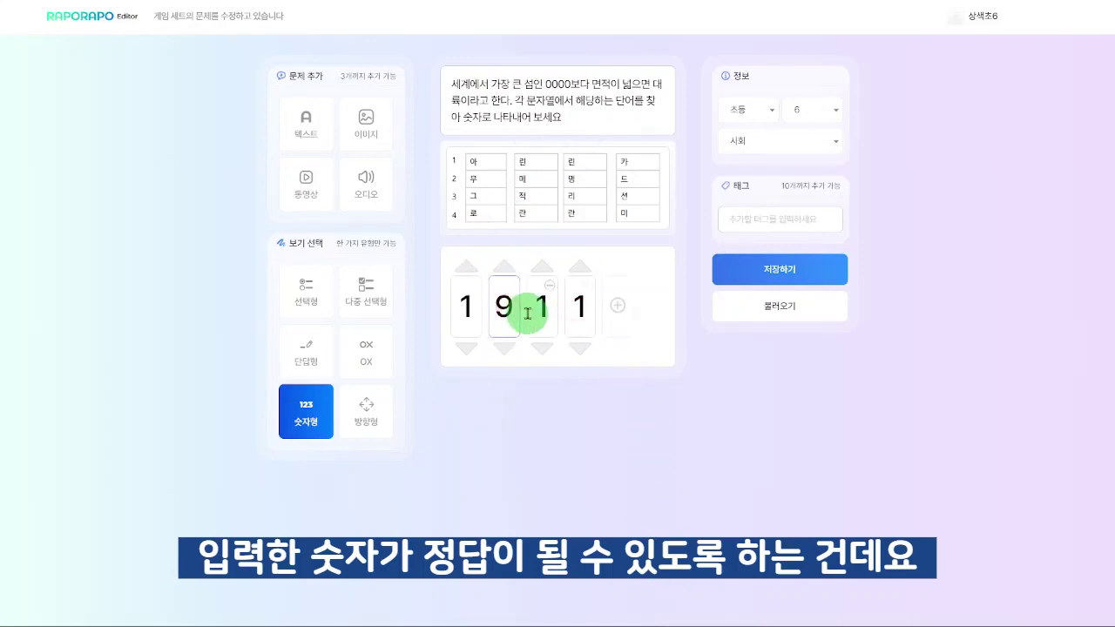
{"action": "double_click", "coordinate": [540, 306]}
{"action": "type", "text": "93"}
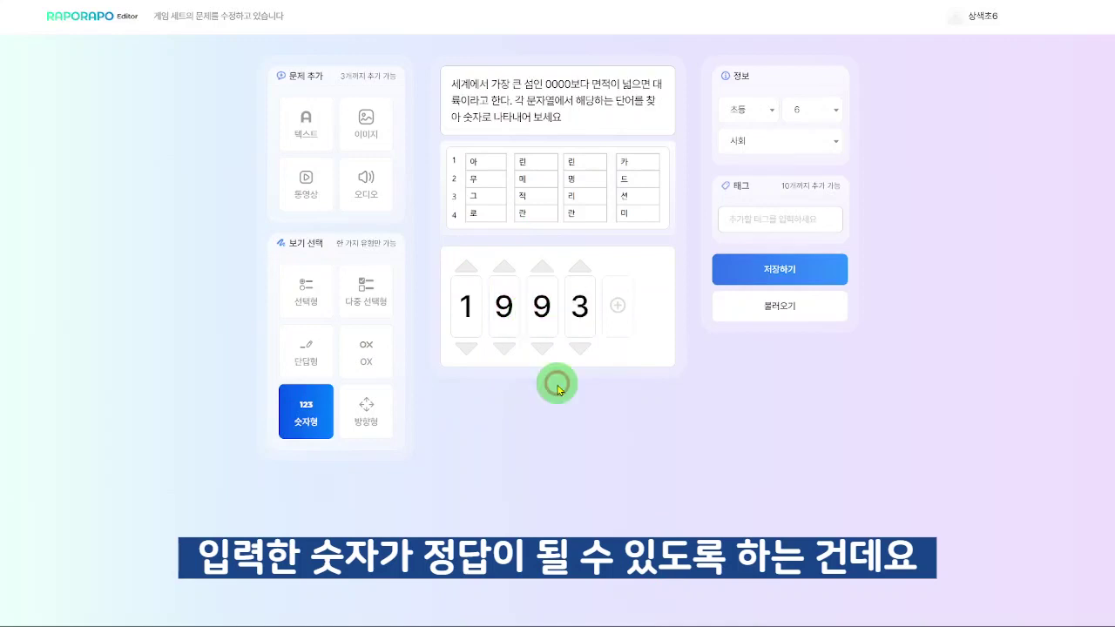
- Add further digit slots to the numeric answer, remove slots down to two digits, and add one slot back
{"action": "left_click", "coordinate": [618, 307]}
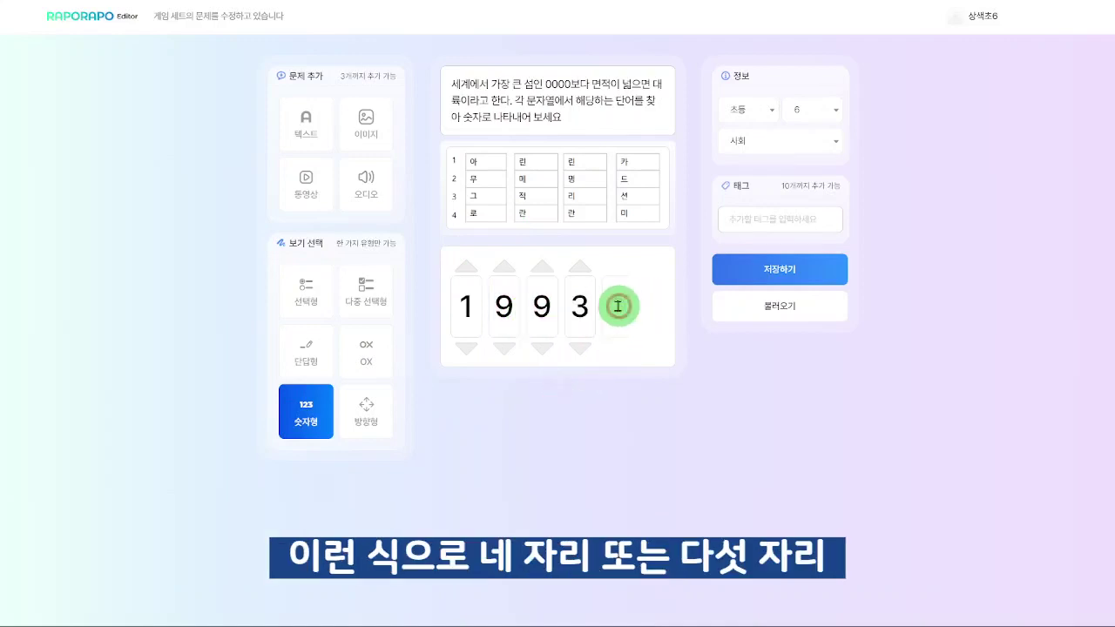
{"action": "left_click", "coordinate": [655, 307]}
{"action": "left_click", "coordinate": [664, 285]}
{"action": "left_click", "coordinate": [627, 283]}
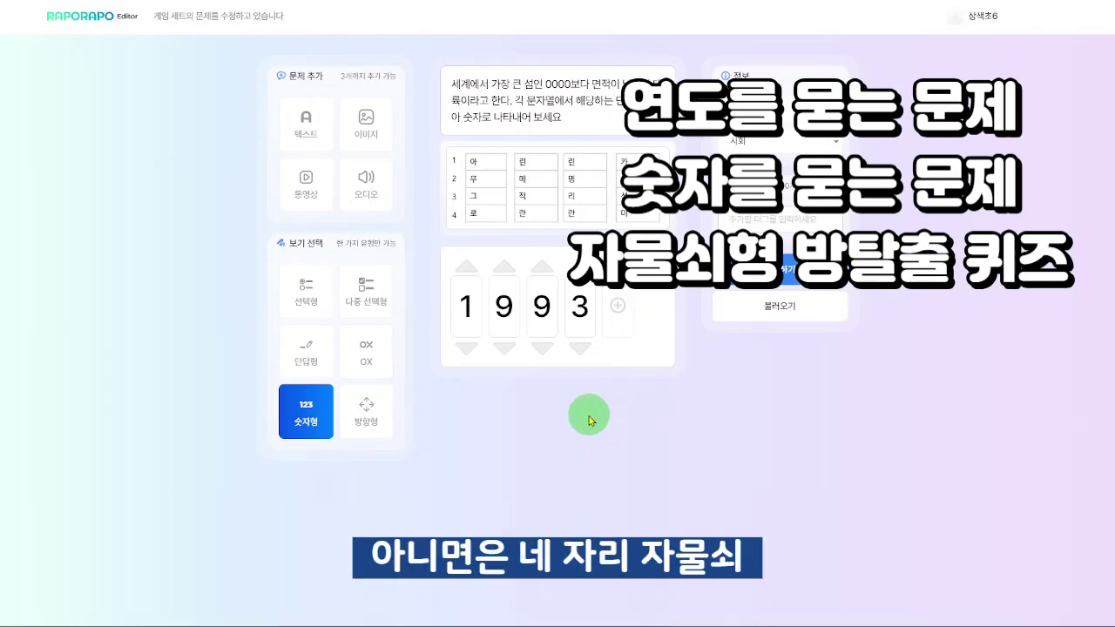
{"action": "left_click", "coordinate": [554, 283]}
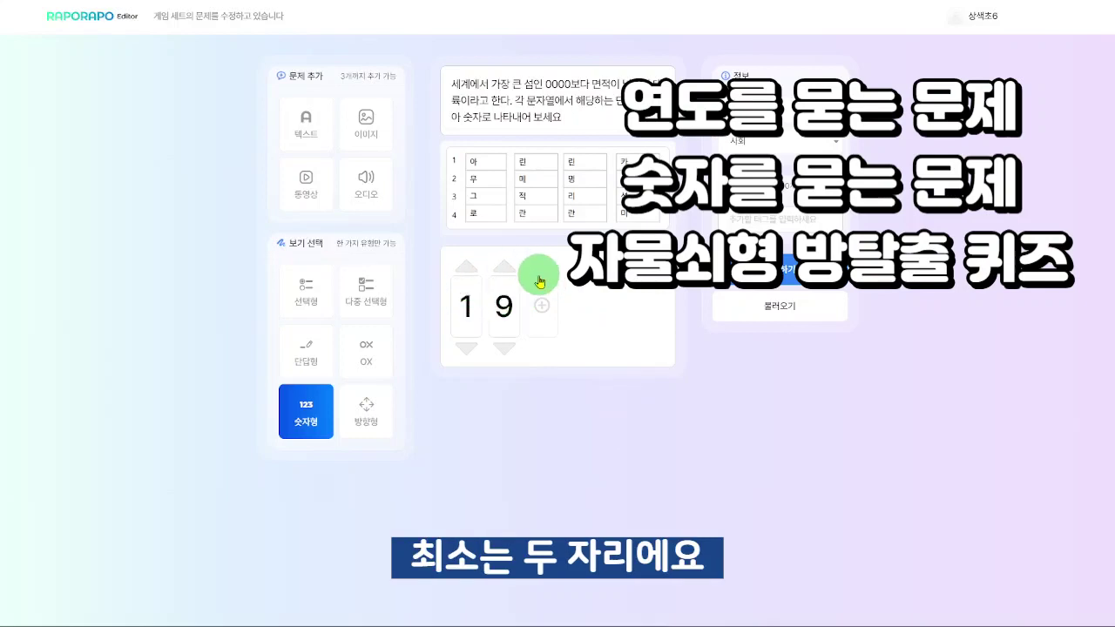
{"action": "left_click", "coordinate": [541, 305]}
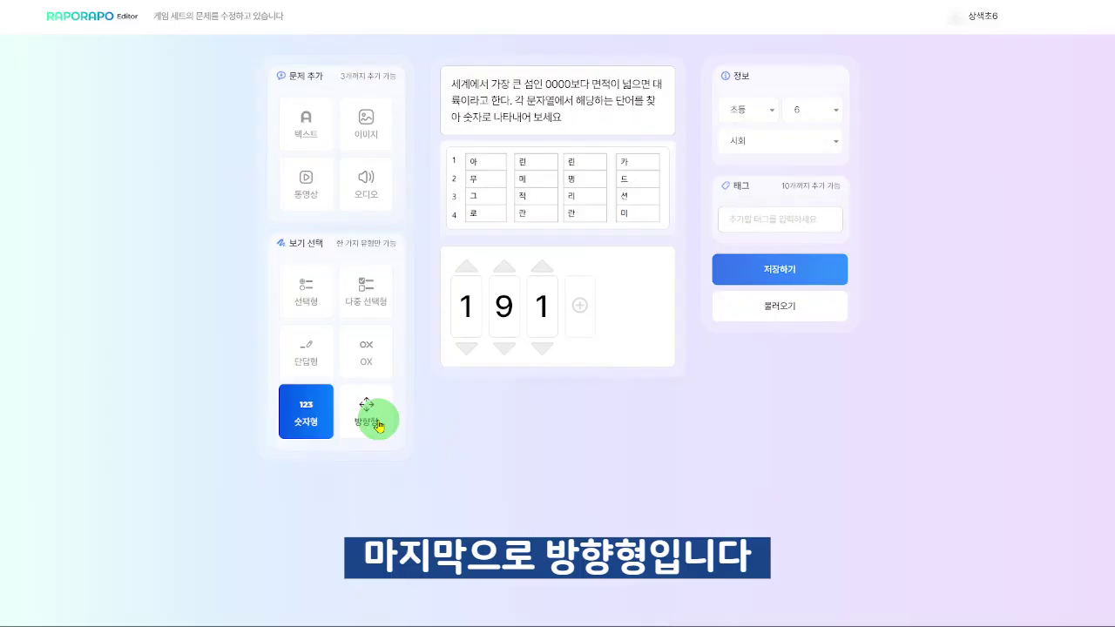
- Switch the answer type to 방향형 and enter 위 아래 위 위 아래 as the question text
{"action": "left_click", "coordinate": [375, 418]}
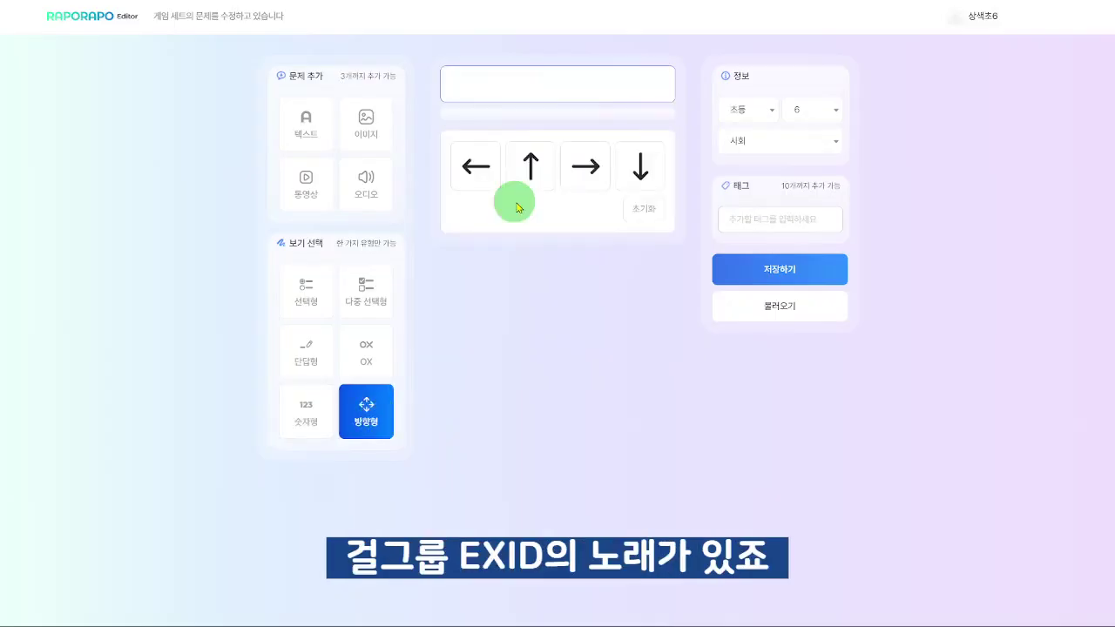
{"action": "type", "text": "d"}
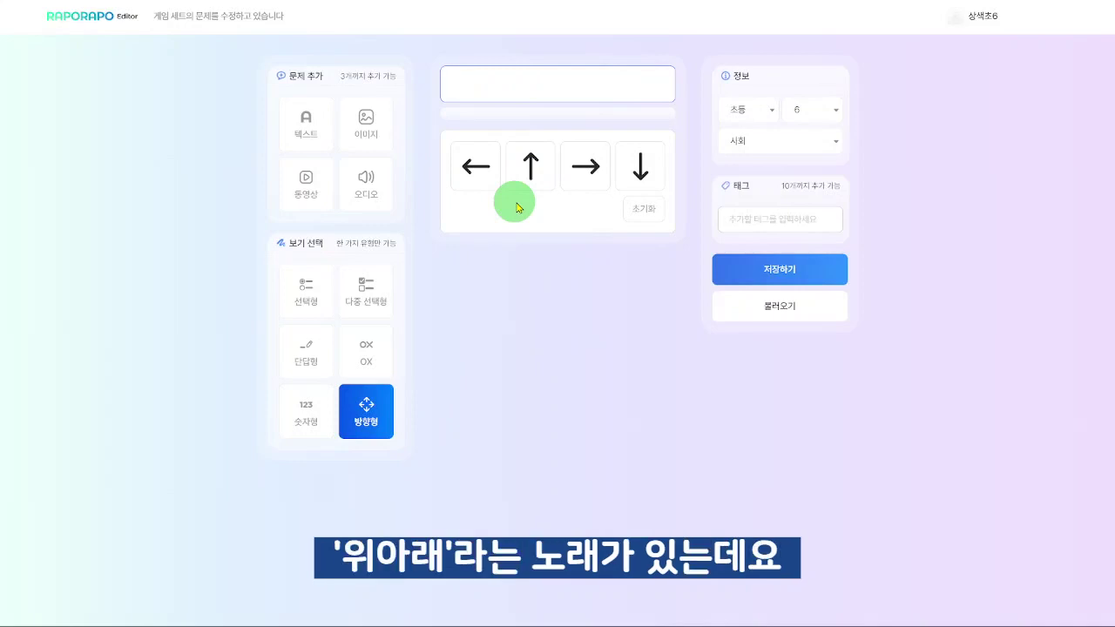
{"action": "type", "text": "위"}
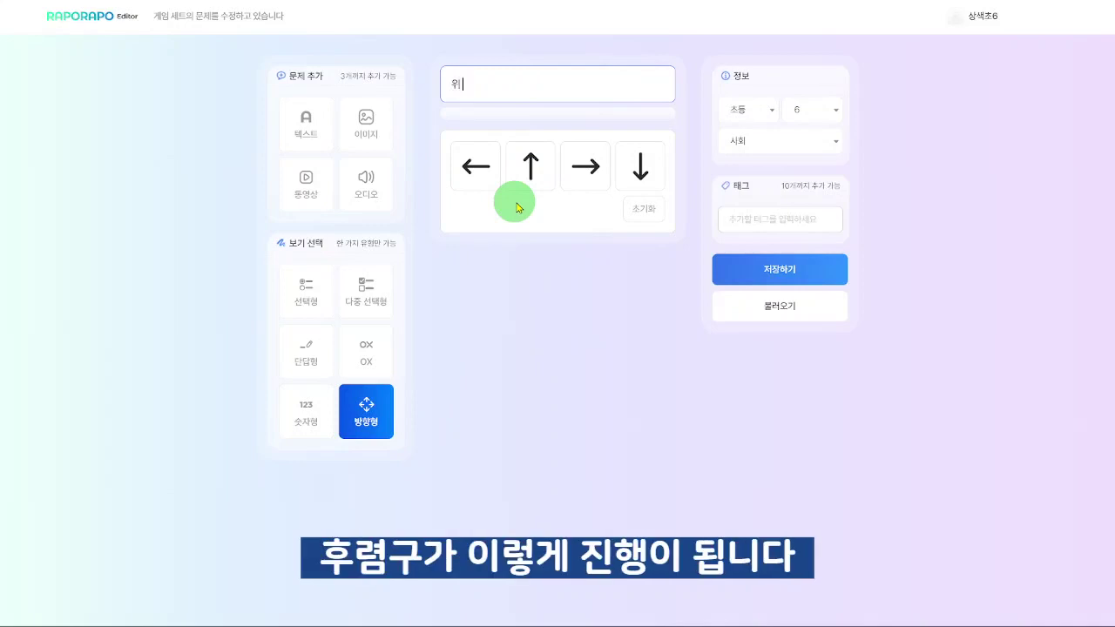
{"action": "type", "text": " 아래 위 위 아래"}
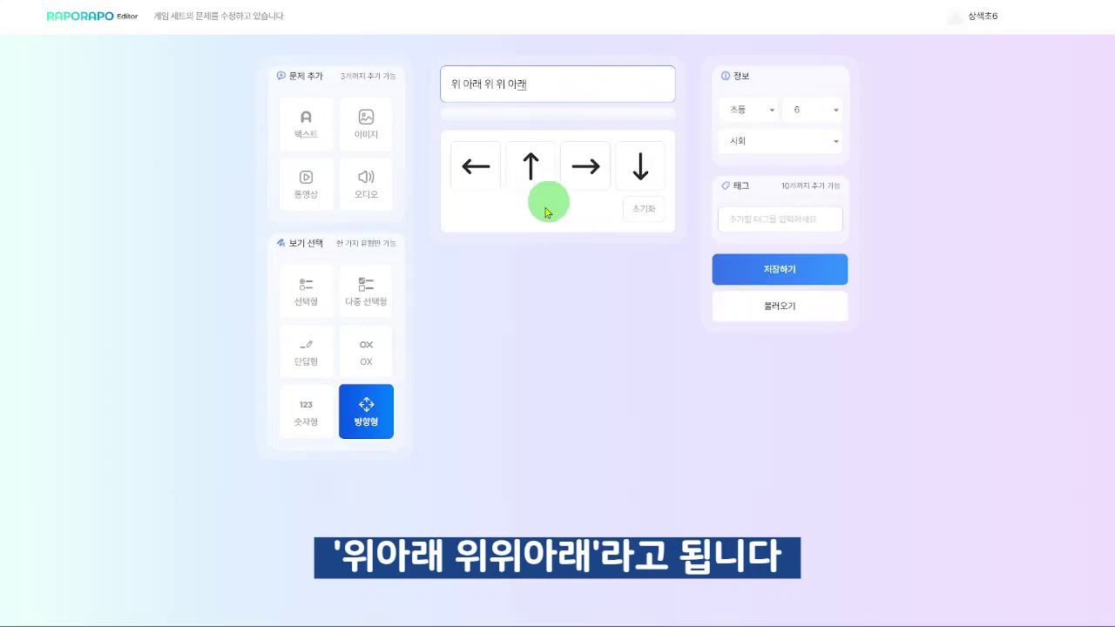
{"action": "left_click", "coordinate": [585, 339]}
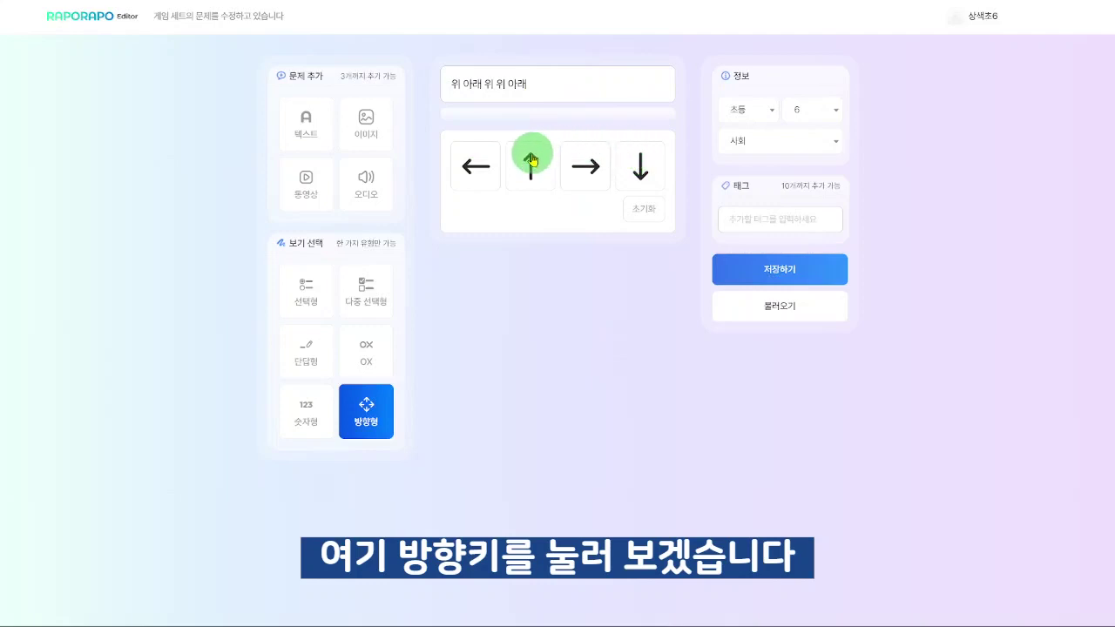
- Set the direction answer to up, down, up, up, down and save the question
{"action": "left_click", "coordinate": [532, 159]}
{"action": "left_click", "coordinate": [647, 165]}
{"action": "left_click", "coordinate": [532, 163]}
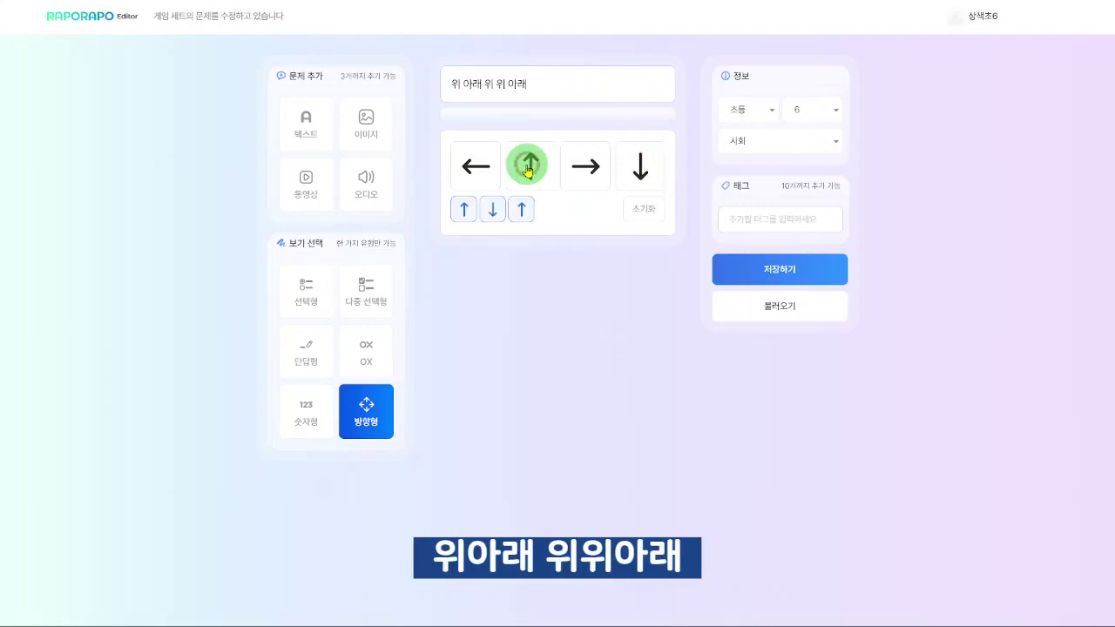
{"action": "left_click", "coordinate": [530, 163]}
{"action": "left_click", "coordinate": [647, 168]}
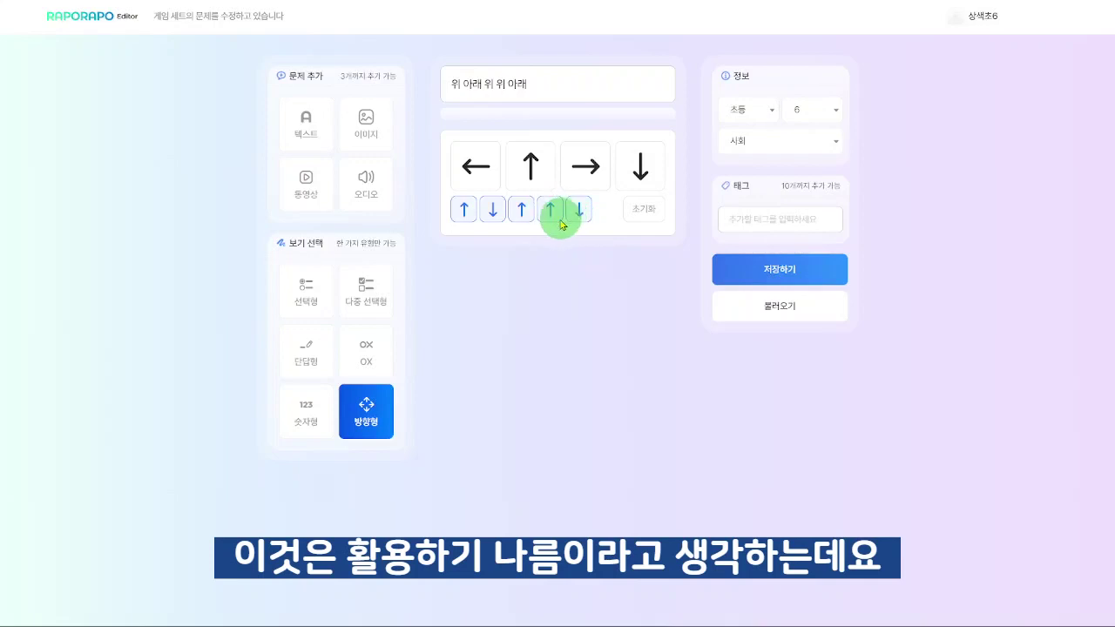
{"action": "left_click", "coordinate": [794, 262]}
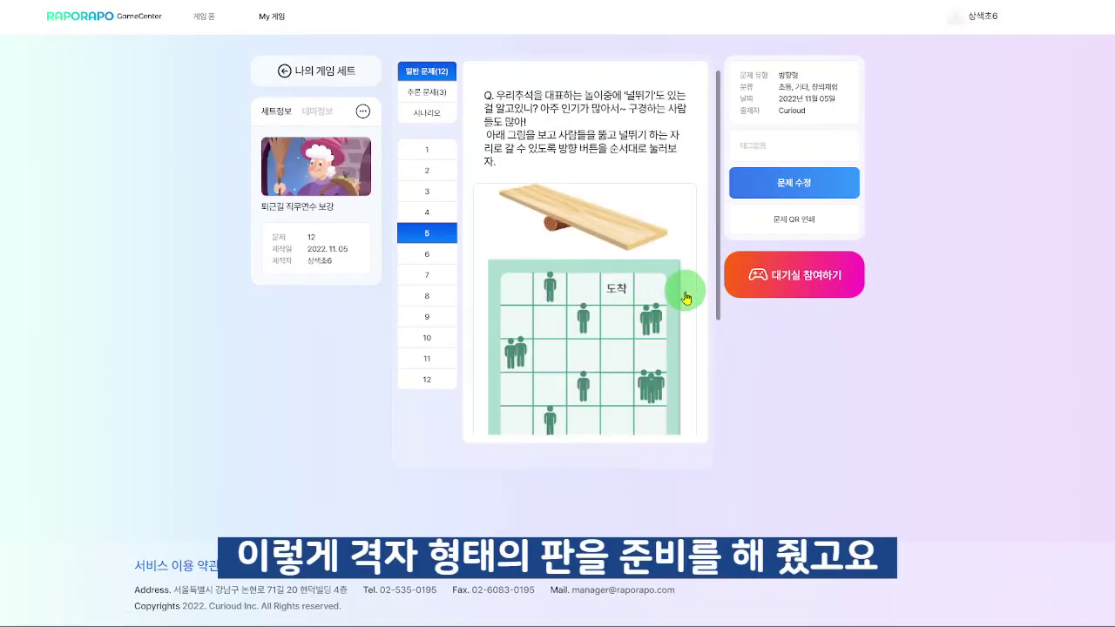
- Examine the 널뛰기 grid in question 5 of the 퇴근길 set, and show question 12 of the 사회 수업 set
{"action": "scroll", "coordinate": [685, 294], "scroll_direction": "down", "scroll_amount": 2}
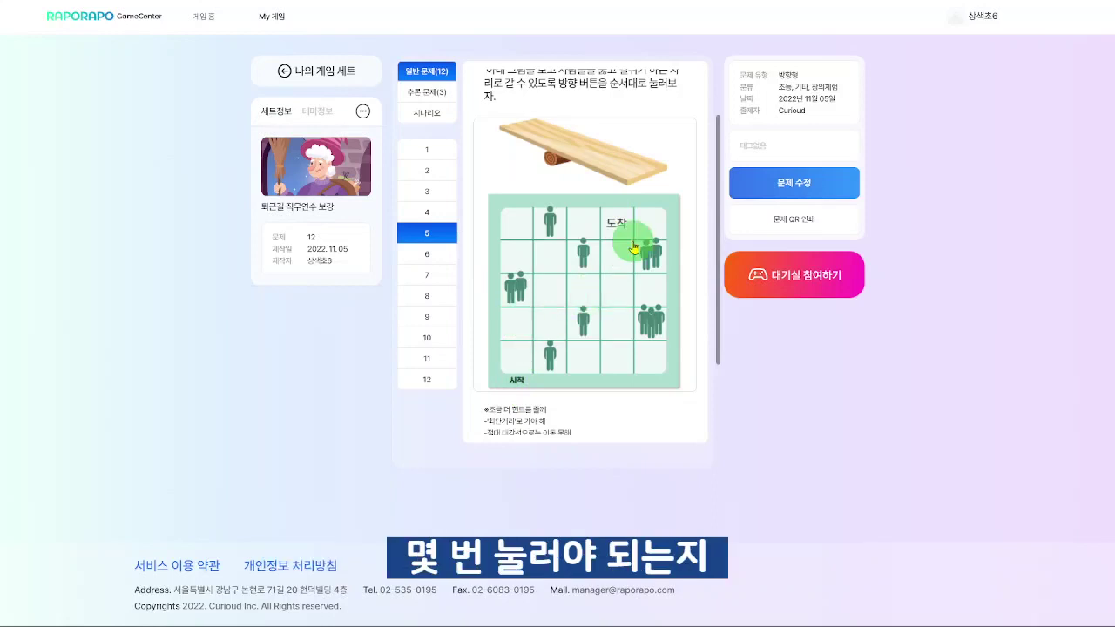
{"action": "scroll", "coordinate": [674, 301], "scroll_direction": "down", "scroll_amount": 2}
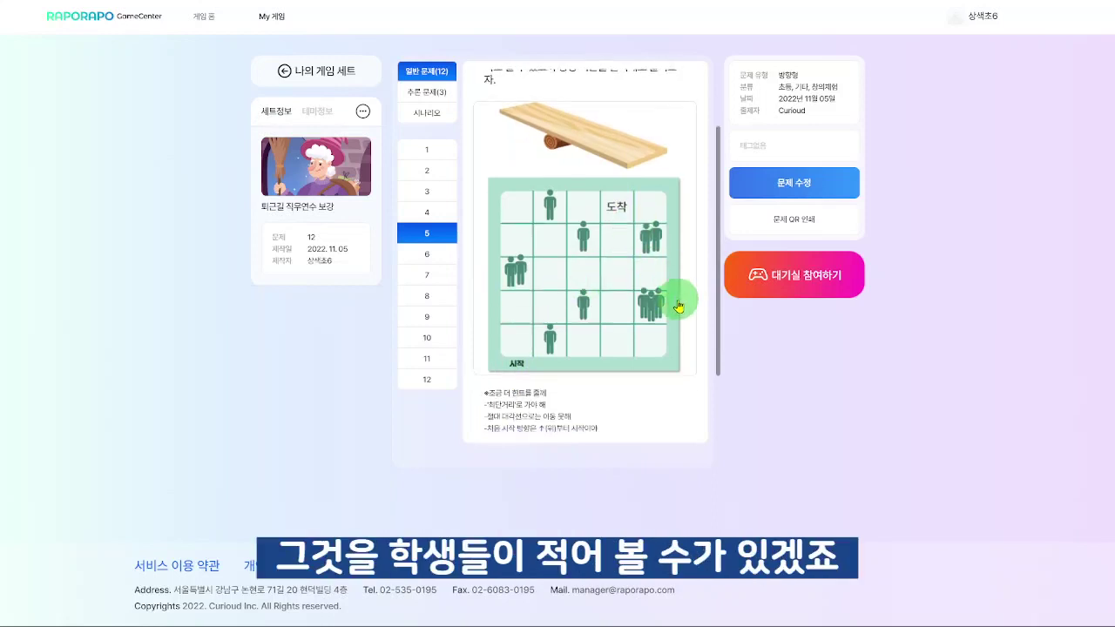
{"action": "scroll", "coordinate": [674, 309], "scroll_direction": "up", "scroll_amount": 3}
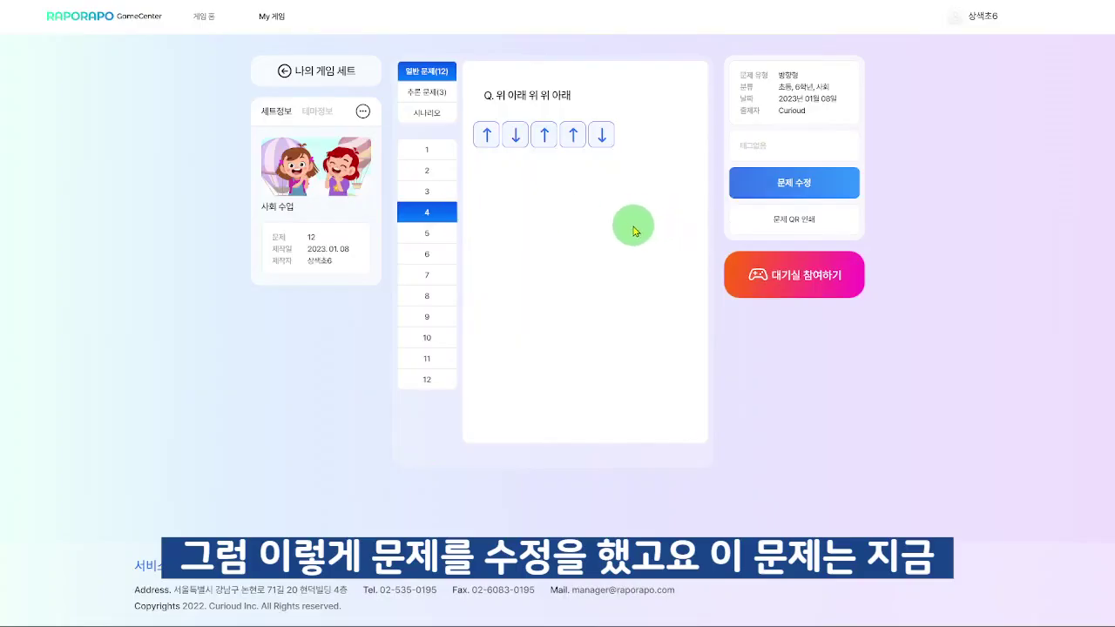
{"action": "left_click", "coordinate": [430, 380]}
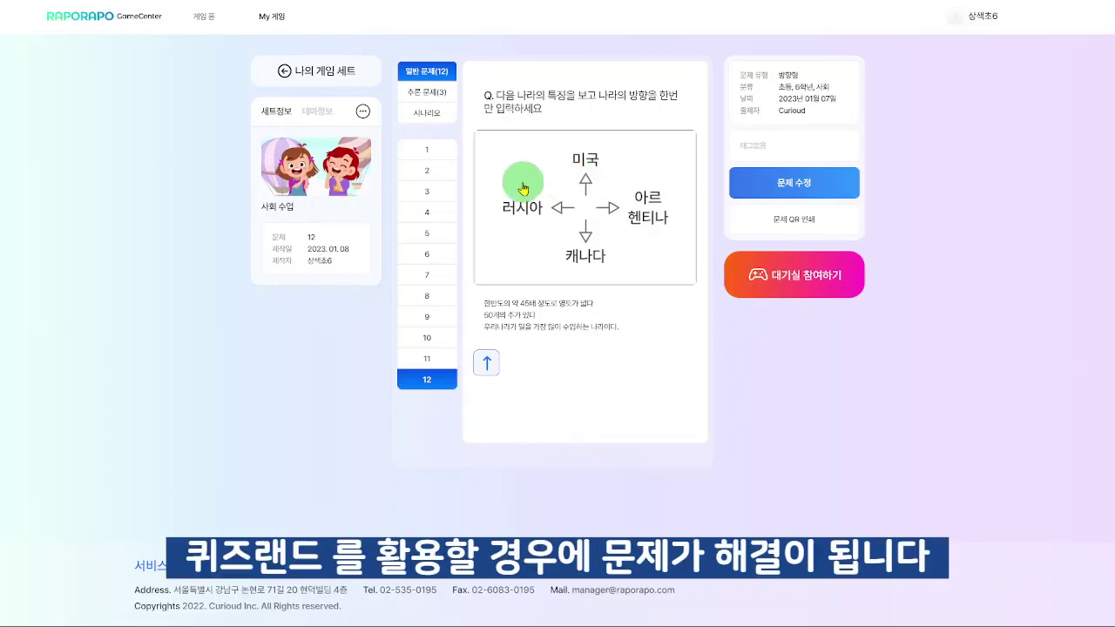
- Leave the 사회 수업 set, open the 퀴즈 타임 game, and create a new game set named TEST with the default thumbnail
{"action": "left_click", "coordinate": [352, 87]}
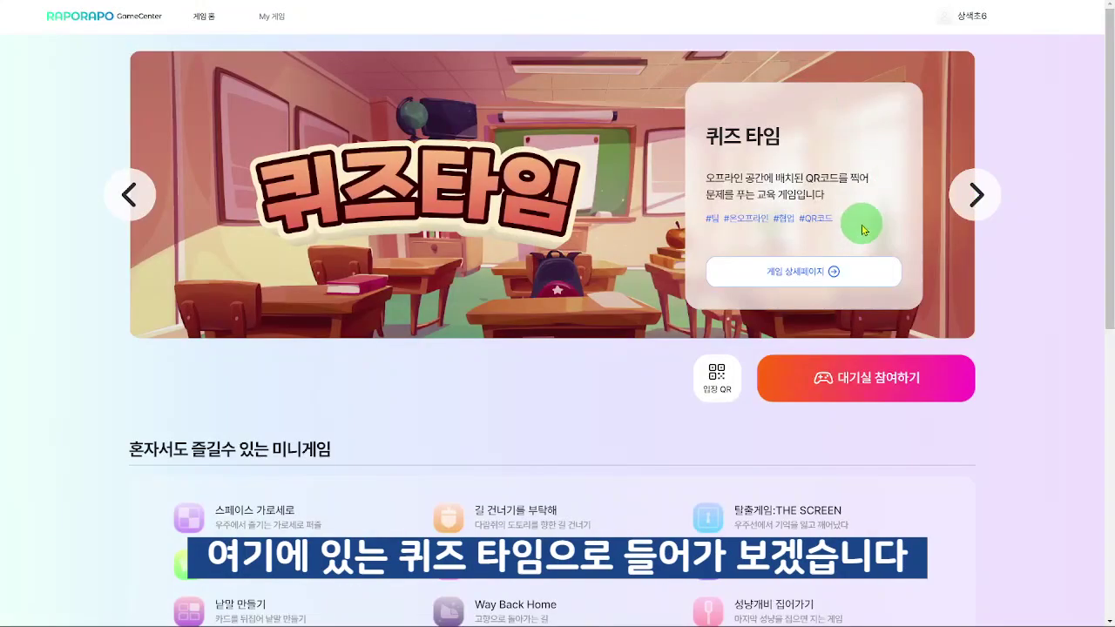
{"action": "left_click", "coordinate": [810, 272]}
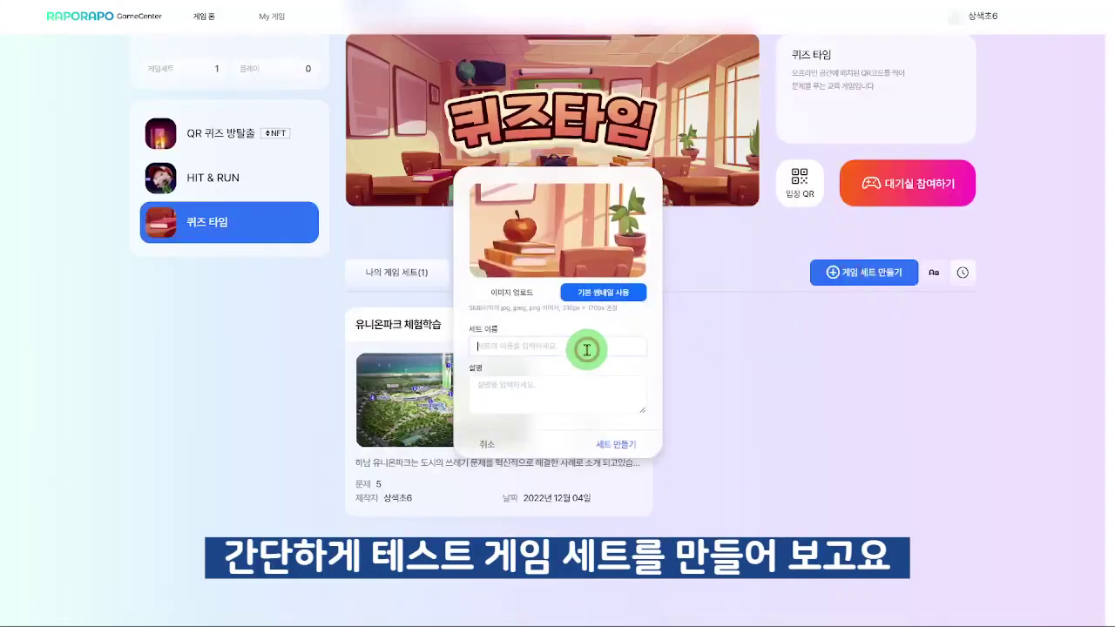
{"action": "left_click", "coordinate": [586, 347]}
{"action": "type", "text": "TEST"}
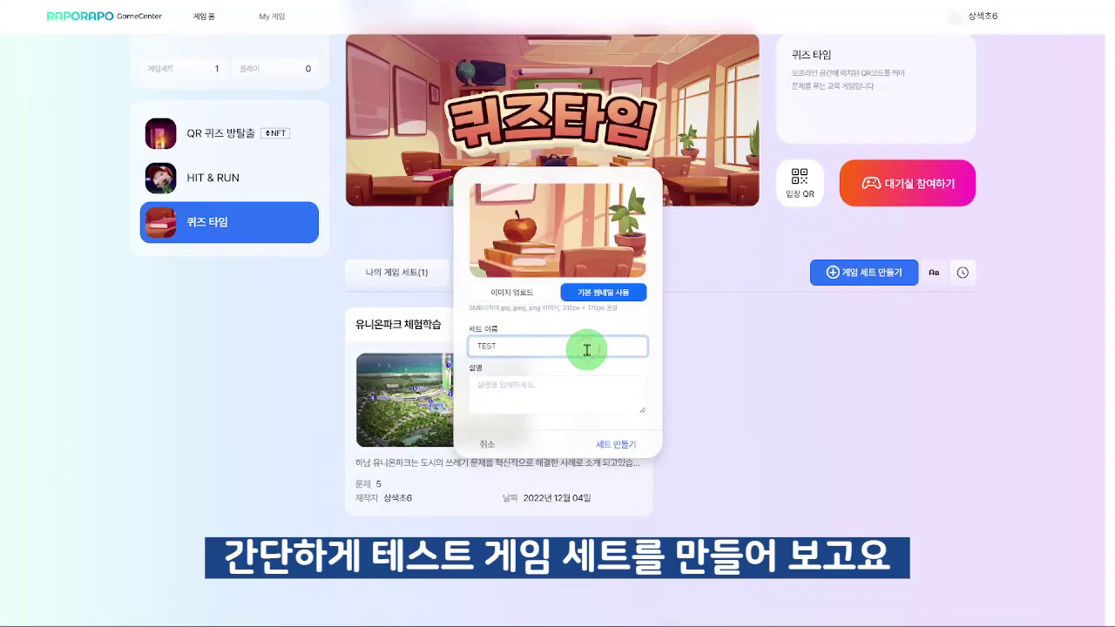
{"action": "left_click", "coordinate": [620, 445]}
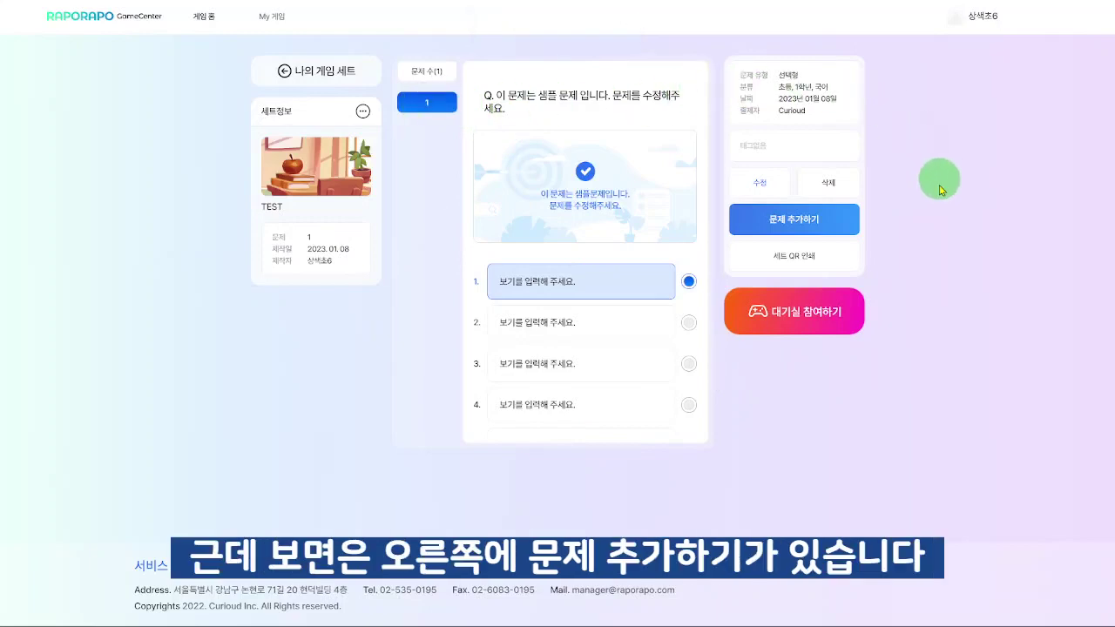
- Add two sample questions to the TEST set and open the third question for editing
{"action": "left_click", "coordinate": [825, 230]}
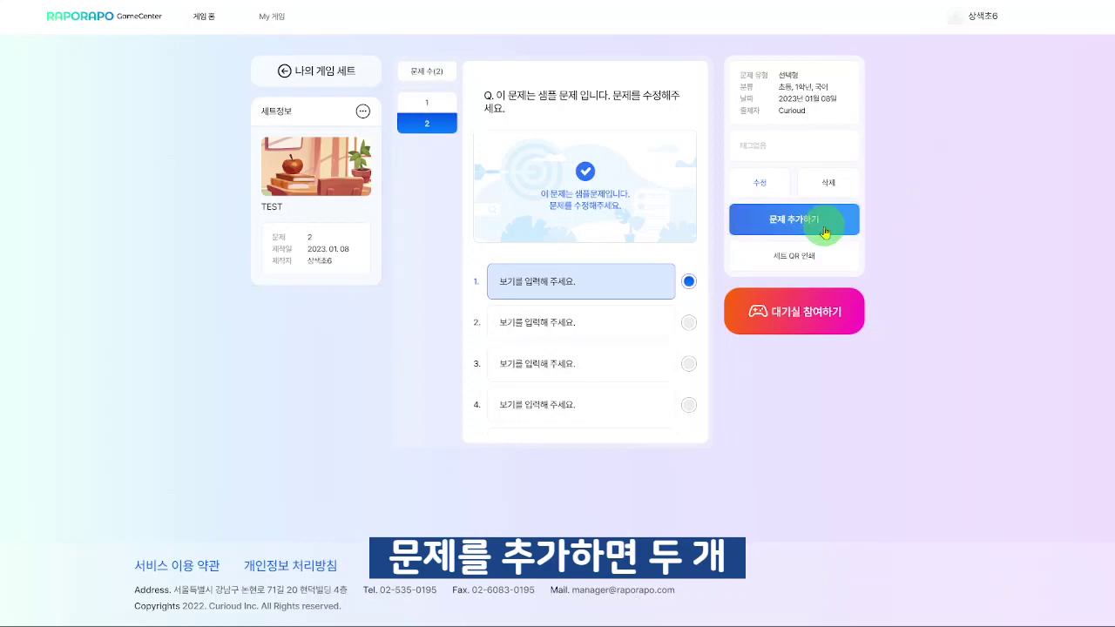
{"action": "left_click", "coordinate": [825, 231]}
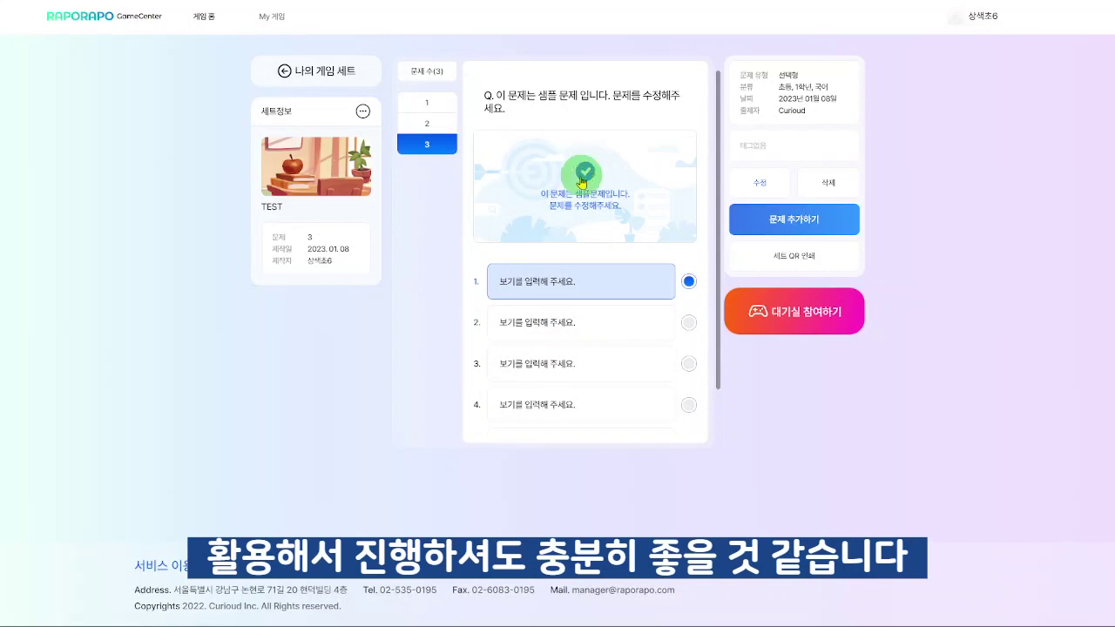
{"action": "left_click", "coordinate": [759, 185]}
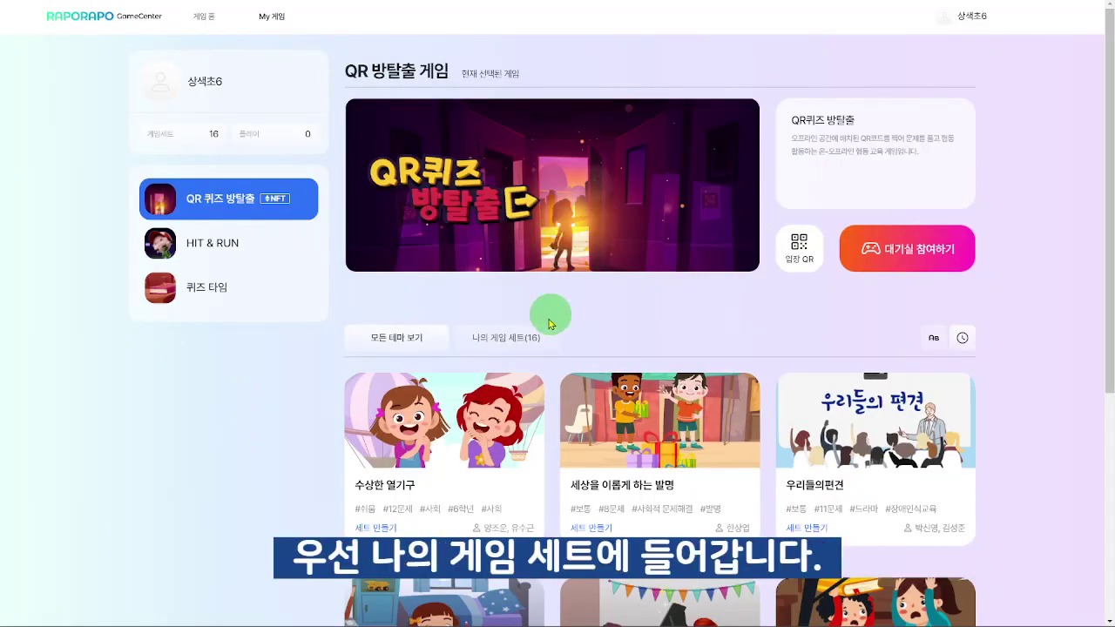
- Output the QR codes of the 사회 수업 set from 나의 게임 세트 and look through the resulting PDF
{"action": "left_click", "coordinate": [523, 343]}
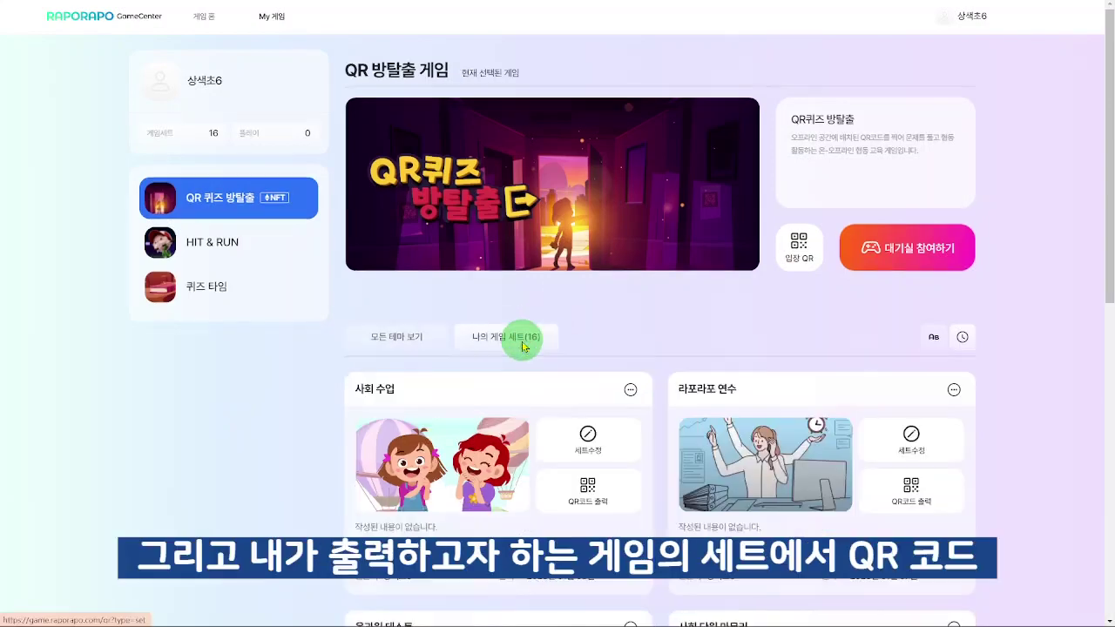
{"action": "scroll", "coordinate": [515, 330], "scroll_direction": "down", "scroll_amount": 2}
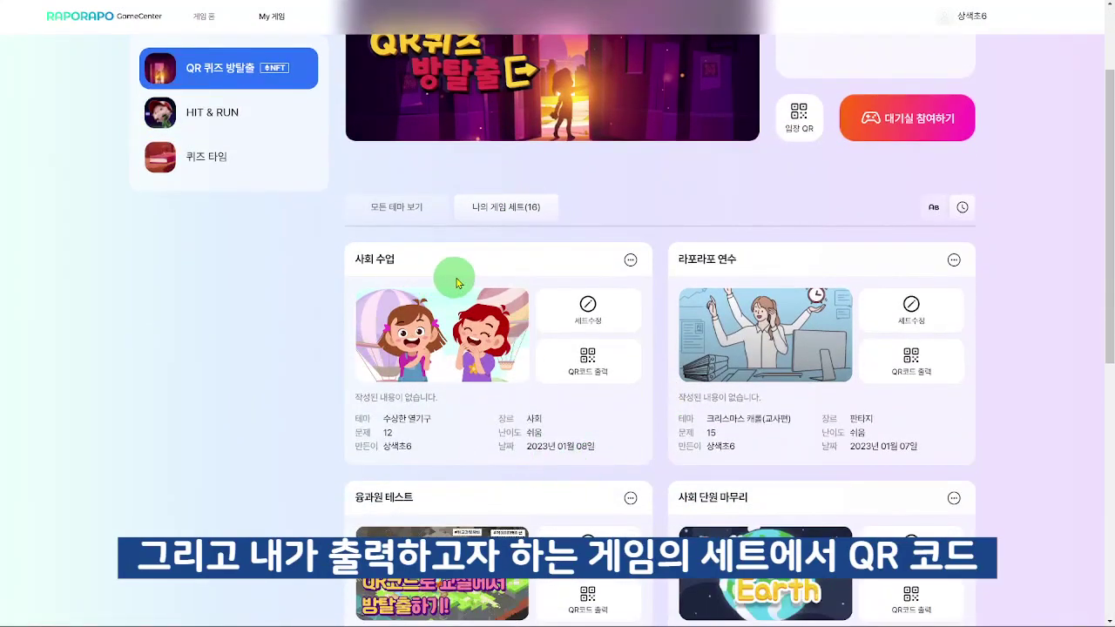
{"action": "left_click", "coordinate": [620, 367]}
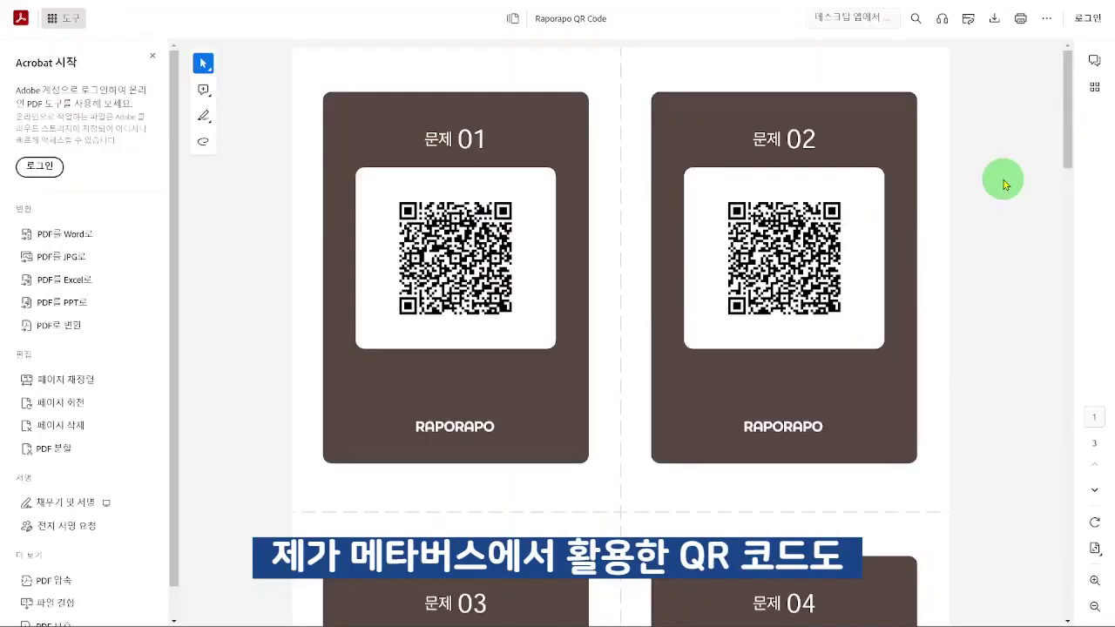
{"action": "scroll", "coordinate": [1004, 183], "scroll_direction": "down", "scroll_amount": 3}
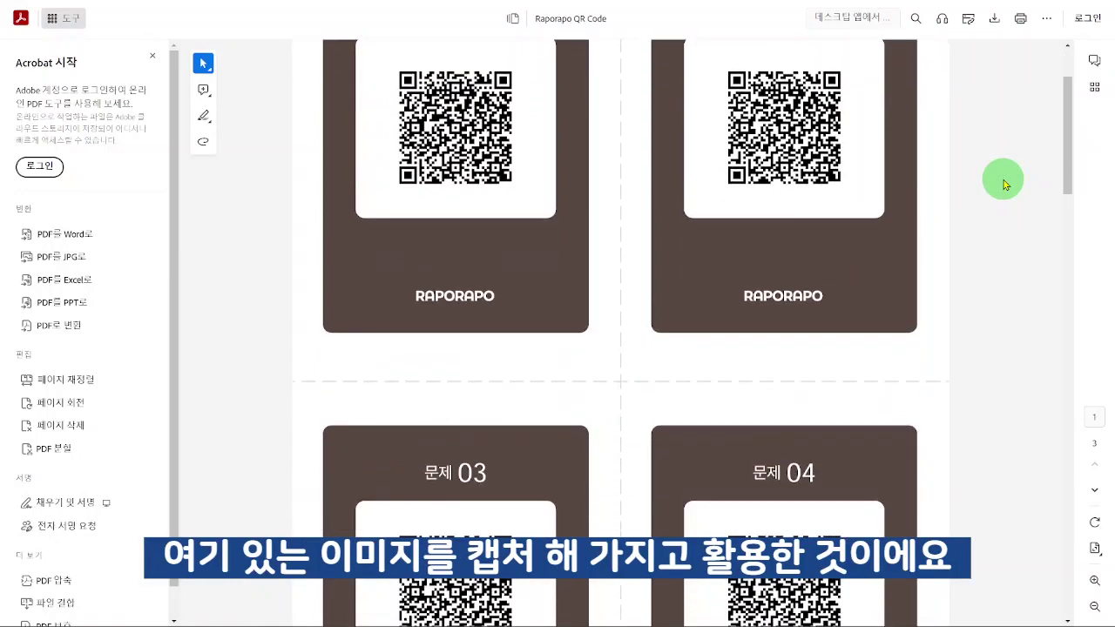
{"action": "scroll", "coordinate": [1004, 183], "scroll_direction": "down", "scroll_amount": 3}
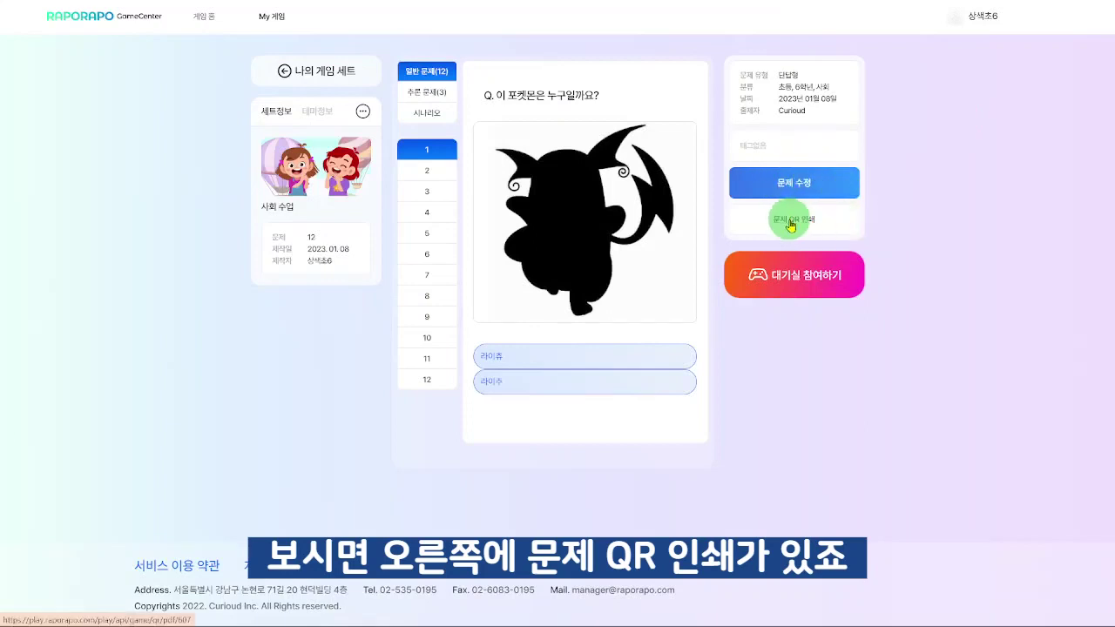
- Open the printable QR codes from within the 사회 수업 set's question view
{"action": "left_click", "coordinate": [829, 217]}
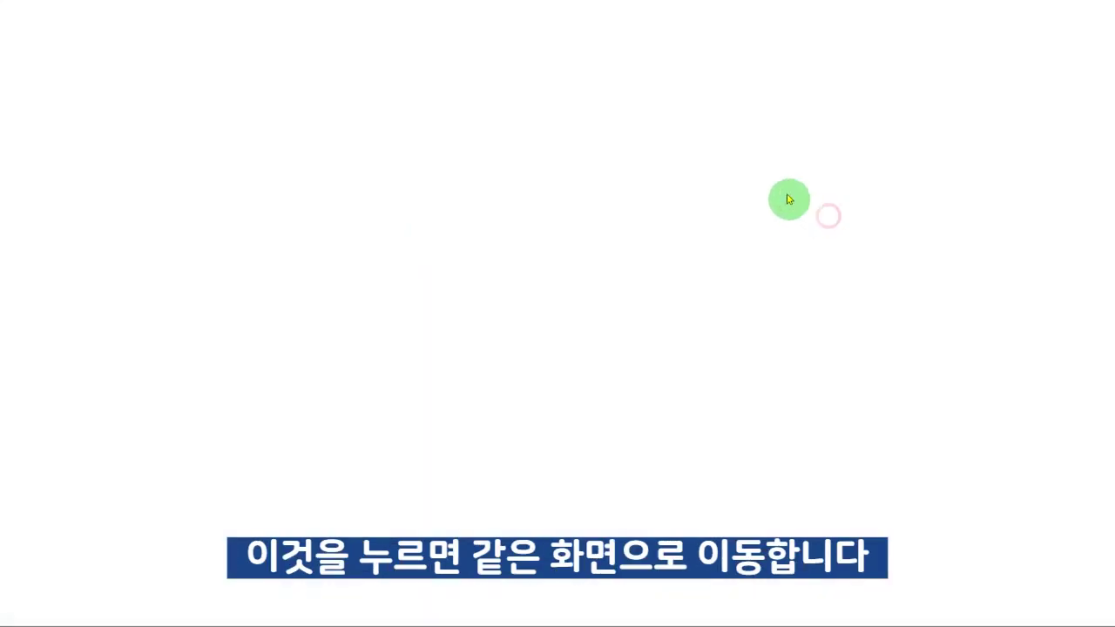